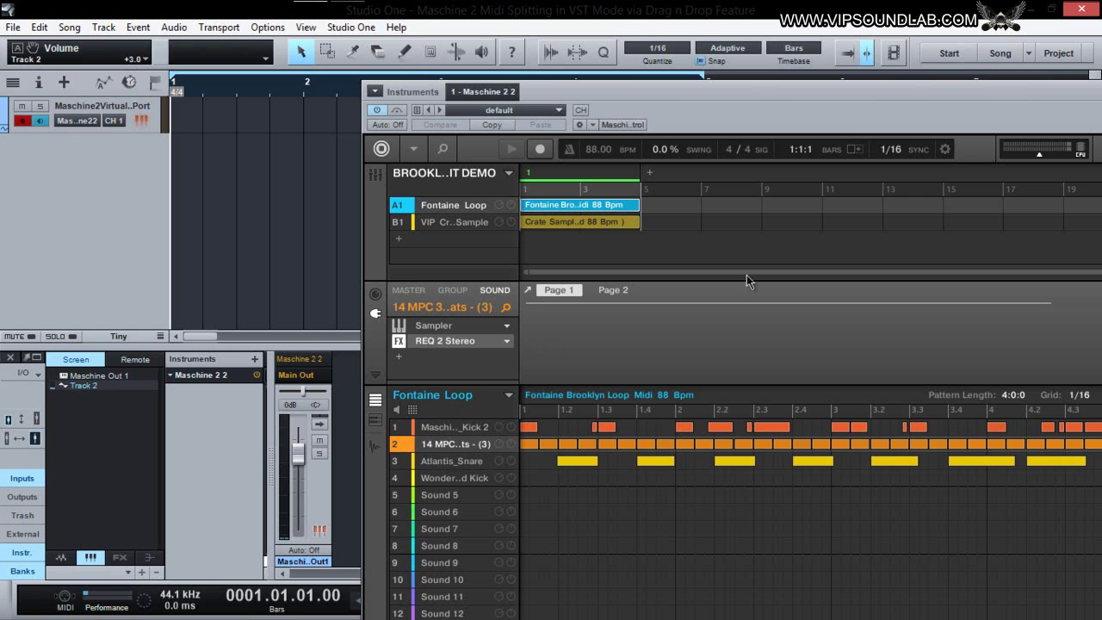
Move the Maschine plugin window aside to uncover the arrangement timeline
left_click_drag(859, 96, 744, 95)
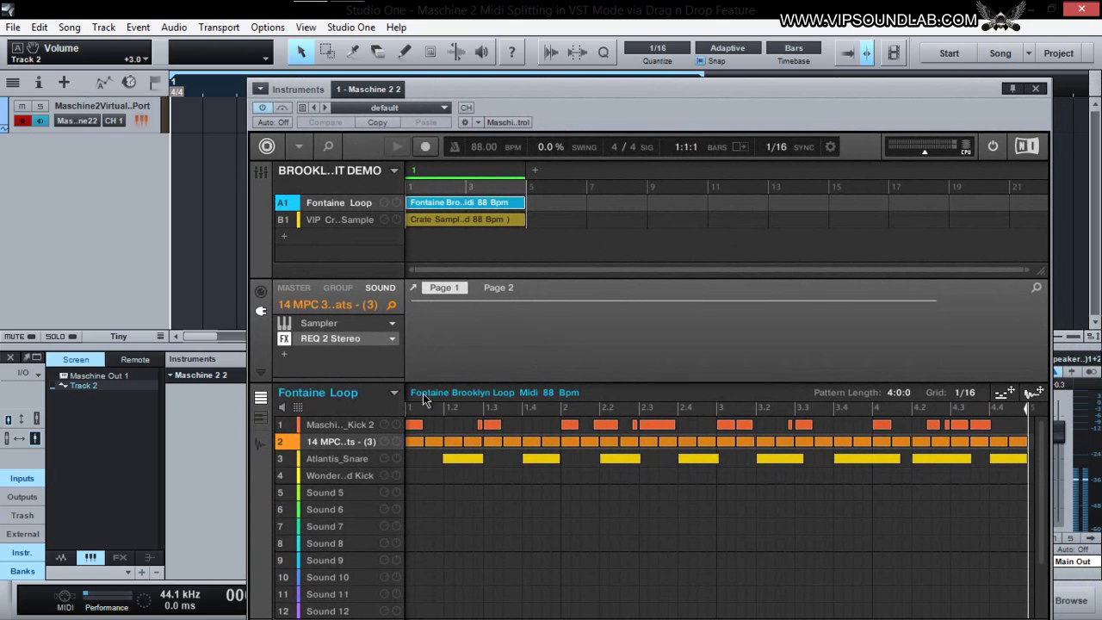
left_click_drag(504, 95, 561, 107)
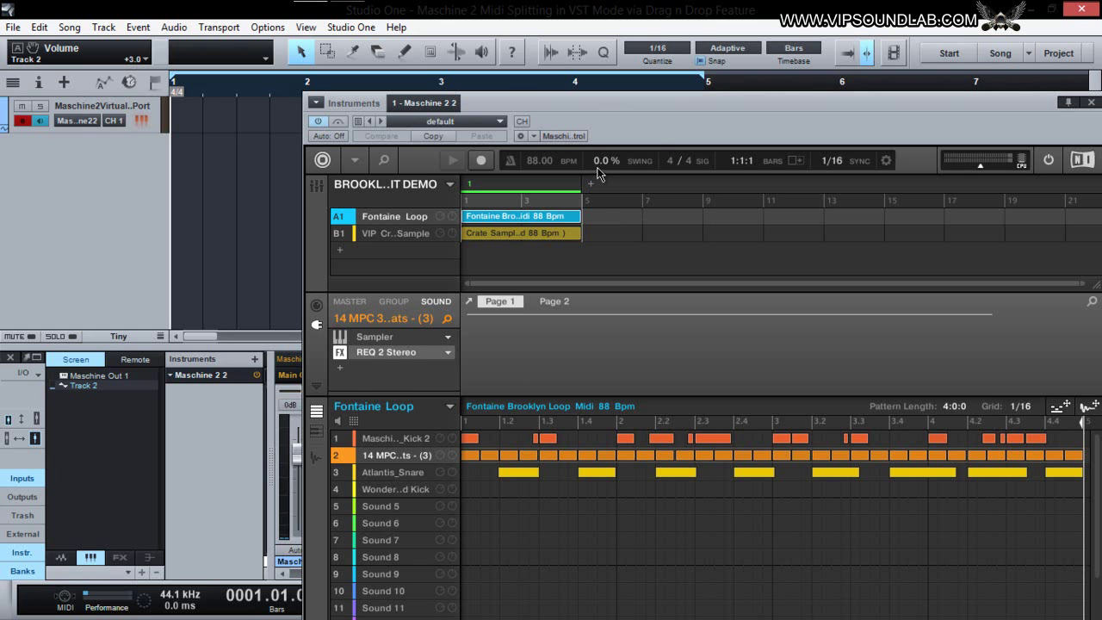
left_click_drag(665, 105, 840, 66)
left_click_drag(724, 67, 896, 95)
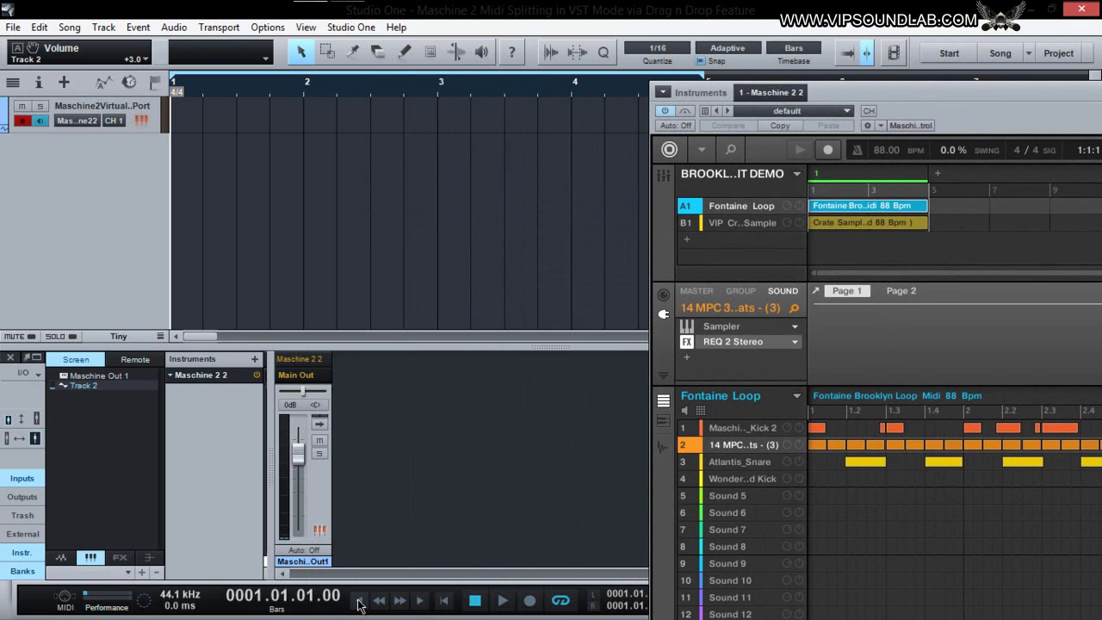
Play the song with the Fontaine Loop and stop it partway into bar 2
left_click(501, 601)
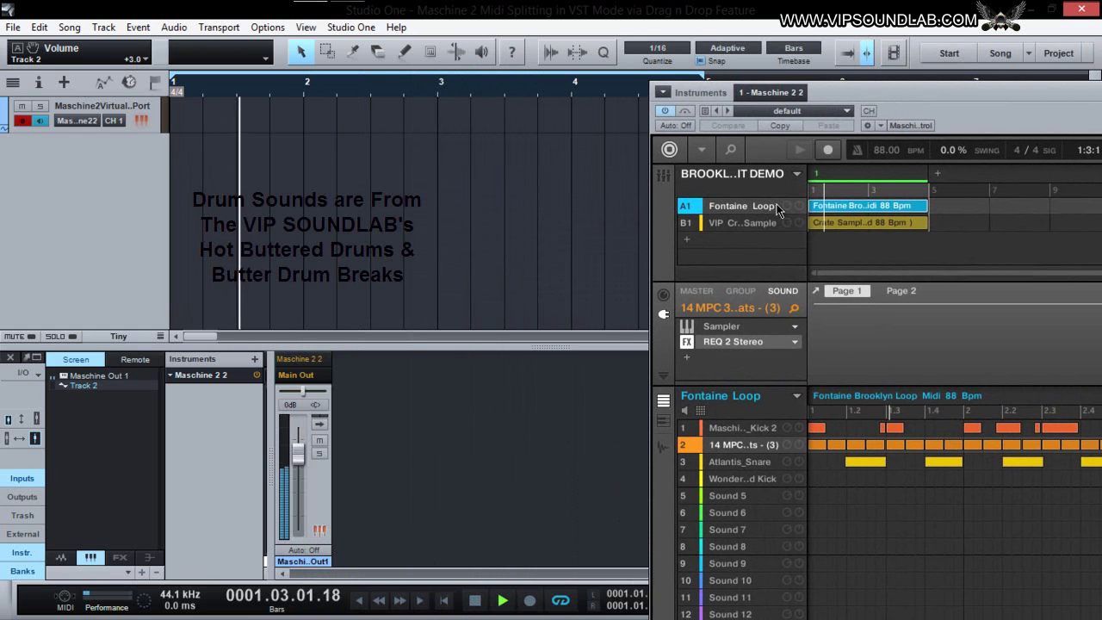
left_click_drag(858, 97, 755, 77)
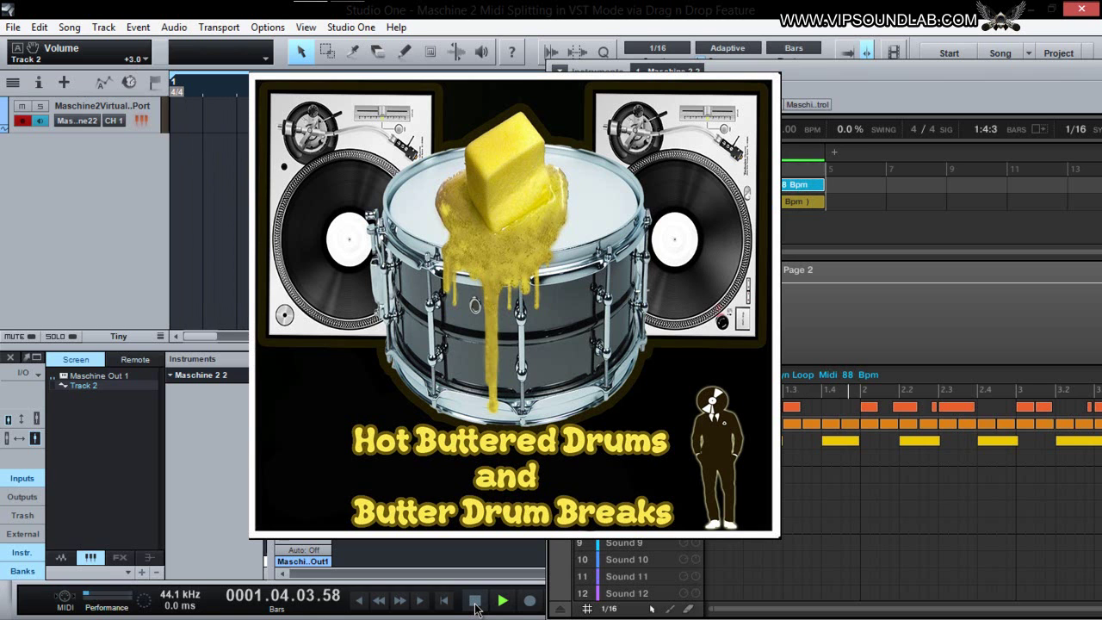
left_click(474, 600)
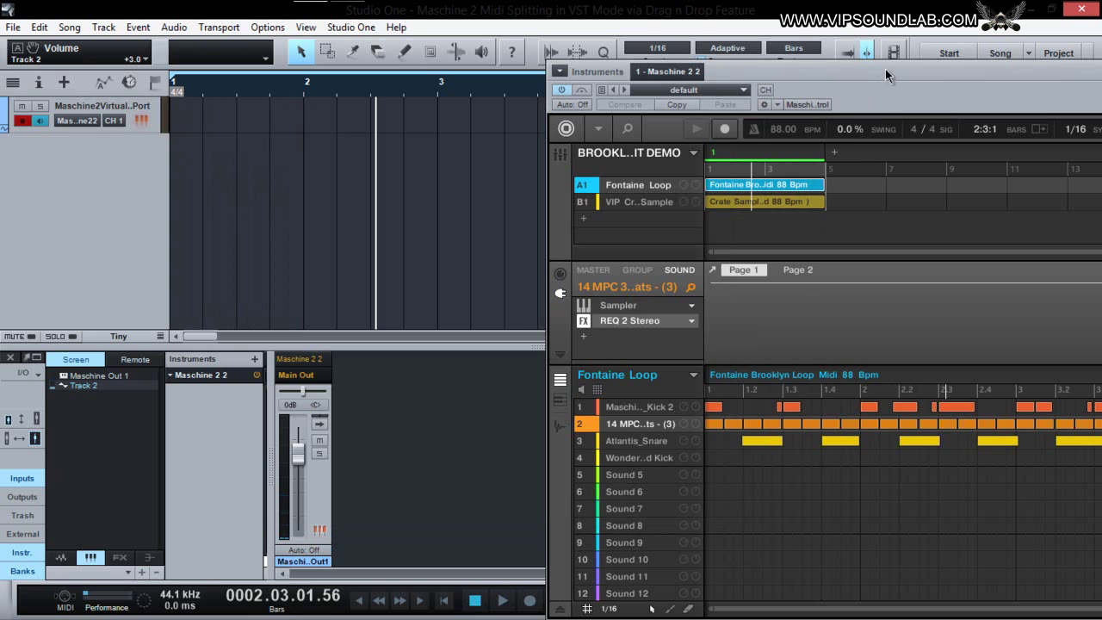
left_click_drag(887, 76, 682, 98)
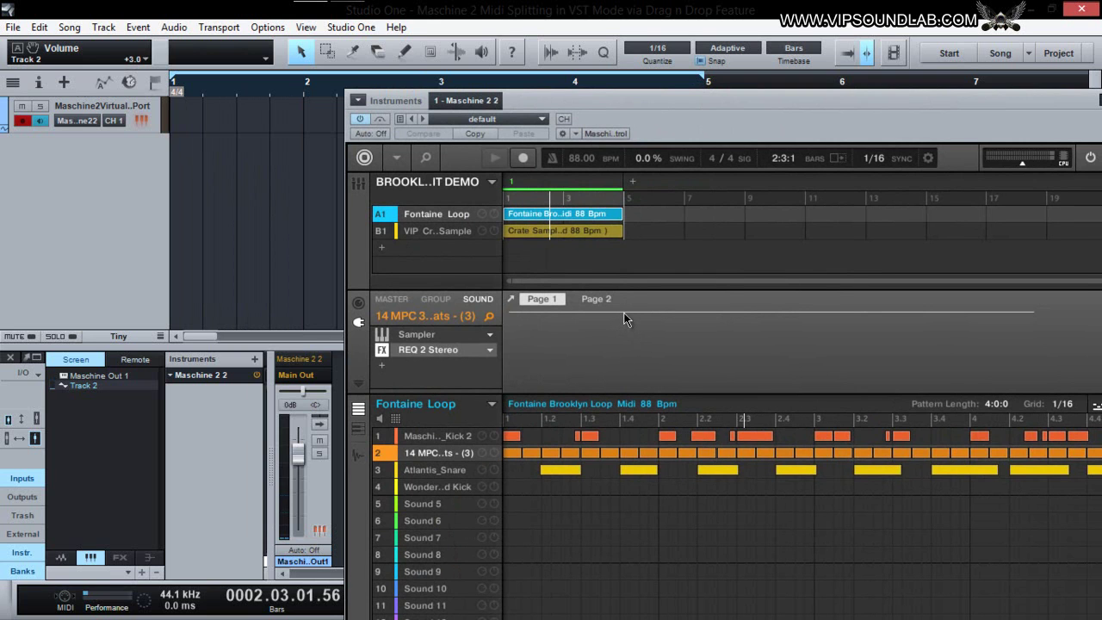
left_click_drag(564, 101, 857, 149)
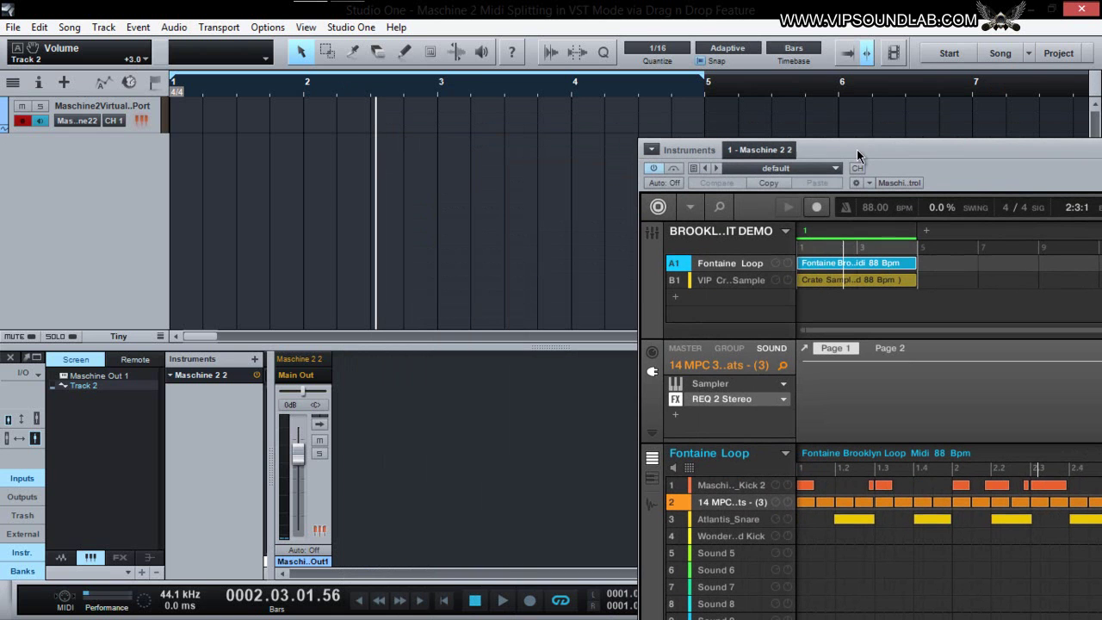
Expand the Maschine 2 2 instrument's outputs and enable Maschine Out 2, Out 3 and Out 4
right_click(207, 377)
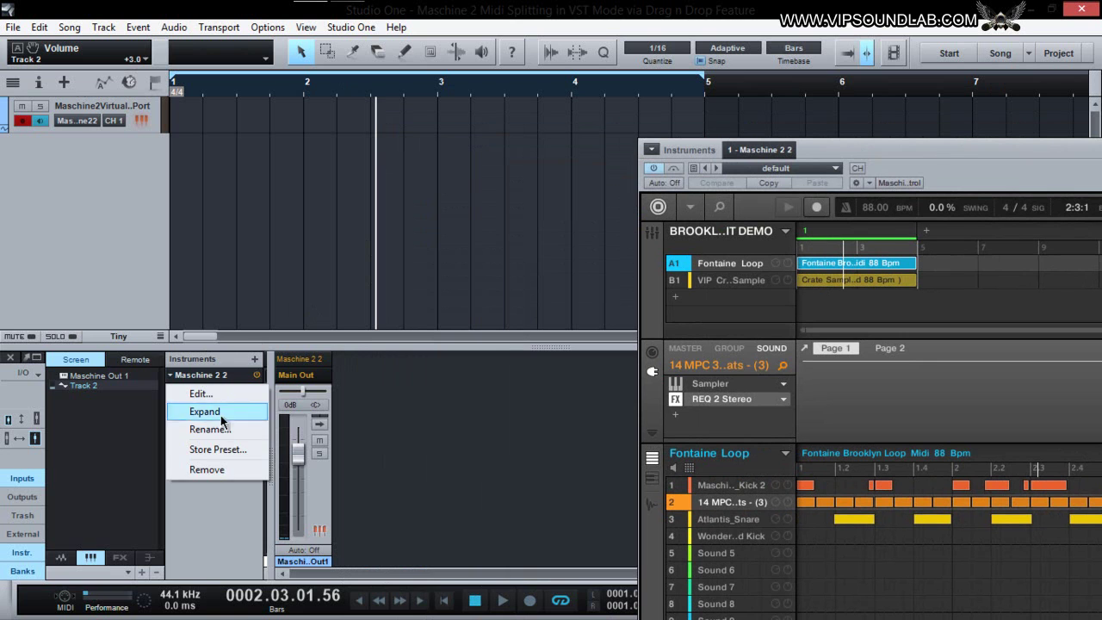
left_click(223, 412)
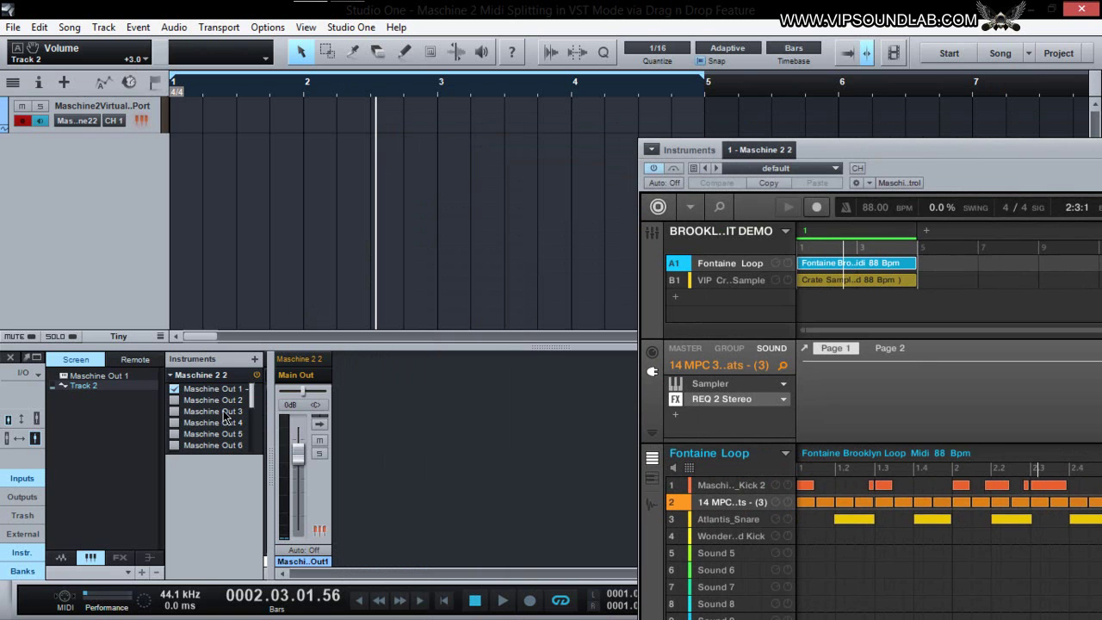
left_click(175, 399)
left_click(175, 411)
left_click(175, 422)
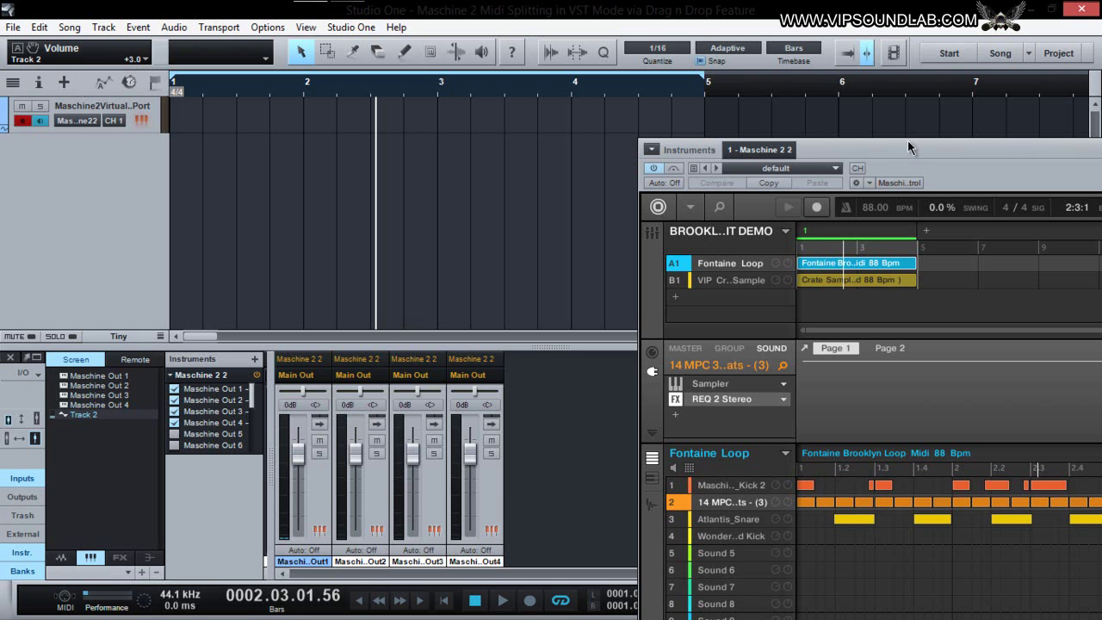
Drag the Fontaine Brooklyn Loop MIDI into the arrangement as kick, hi-hat and snare tracks
left_click_drag(900, 146, 568, 85)
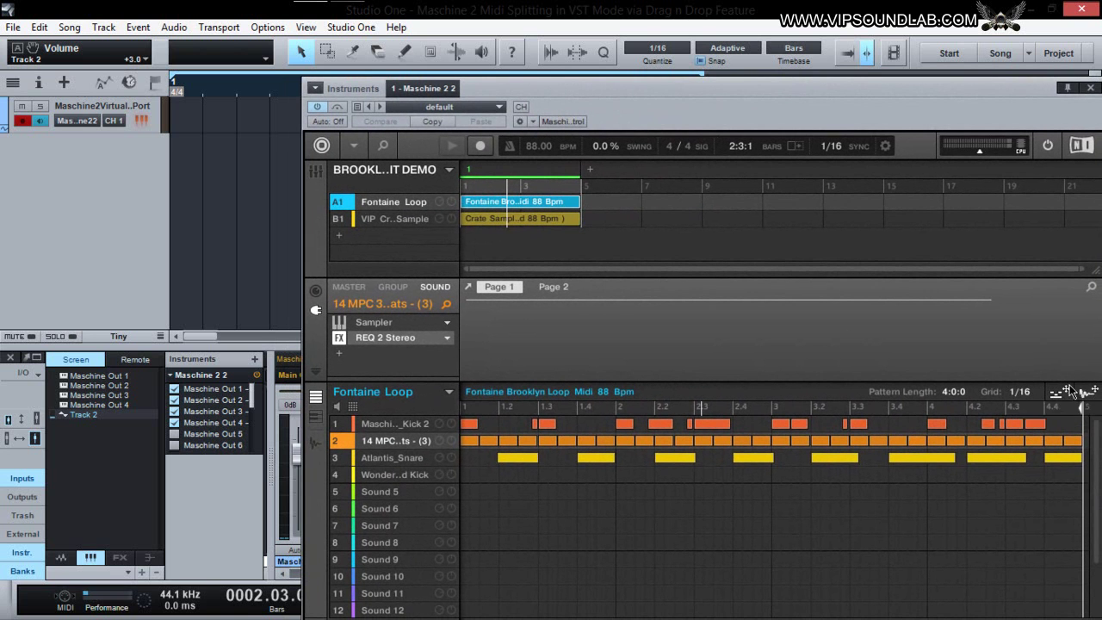
left_click_drag(1059, 400, 856, 332)
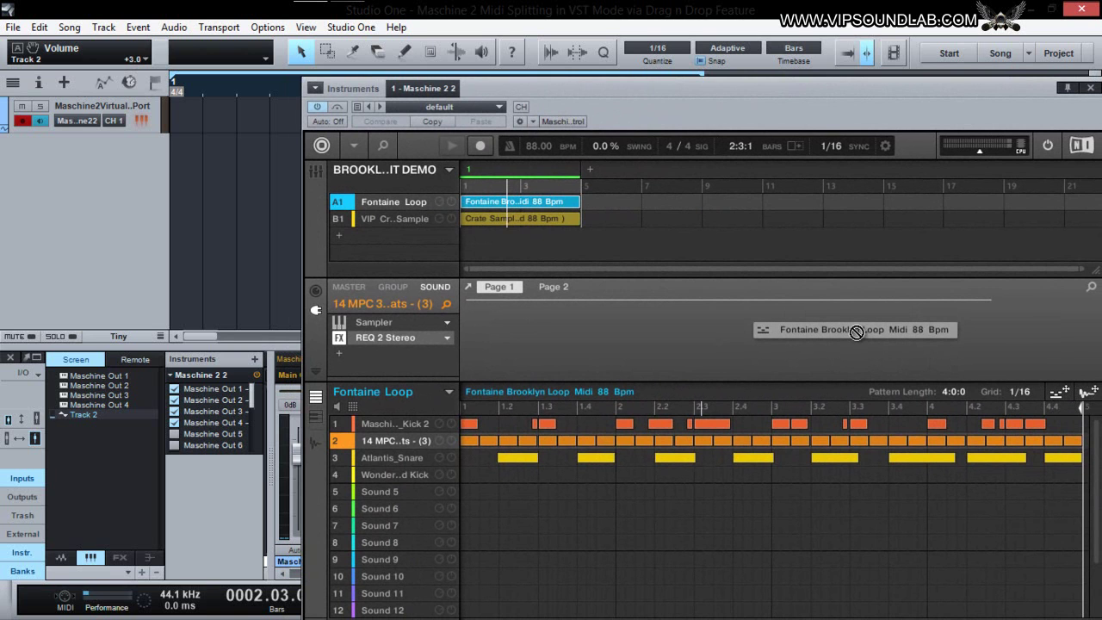
left_click_drag(856, 331, 173, 177)
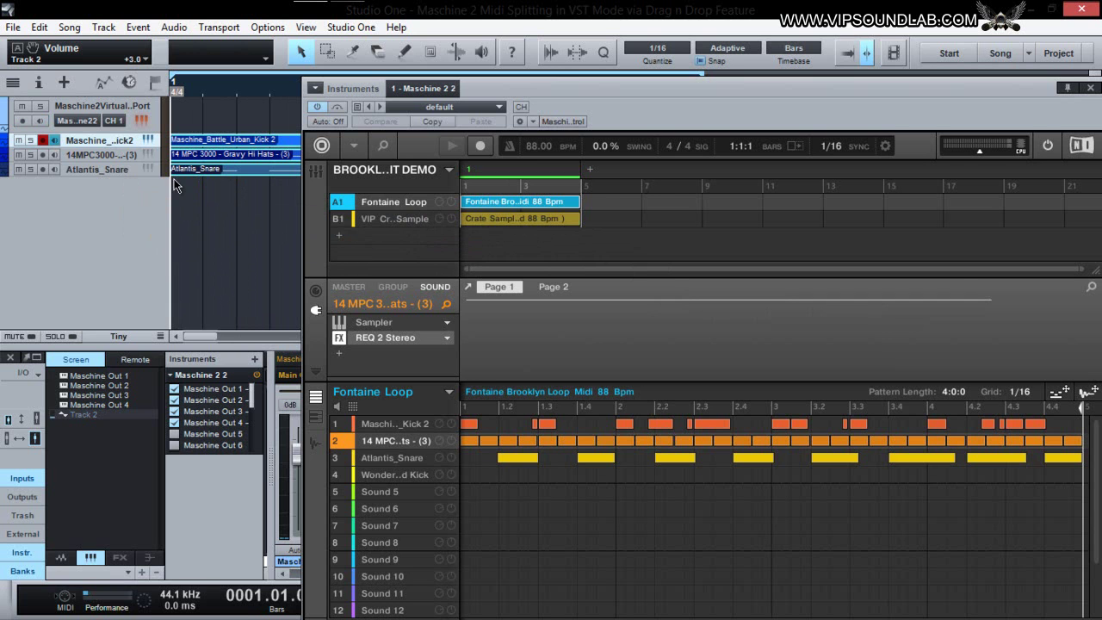
Switch Maschine to the VIP Crate Sample group and drag its Crate Sample Loop pattern into the arrangement
left_click(400, 219)
left_click_drag(806, 93, 815, 120)
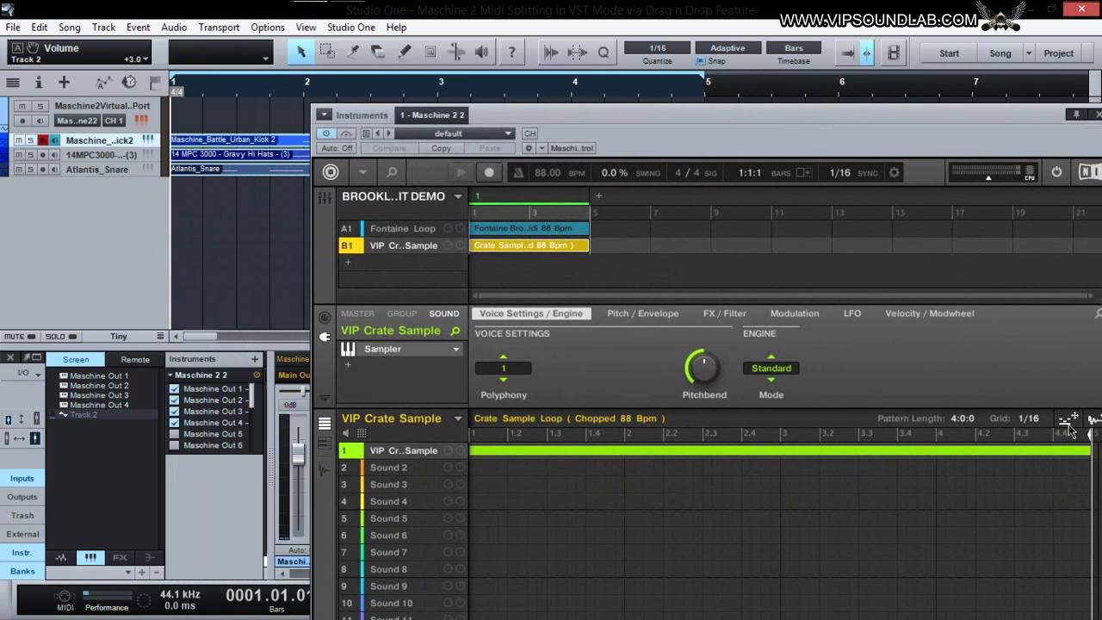
left_click_drag(1070, 418, 174, 191)
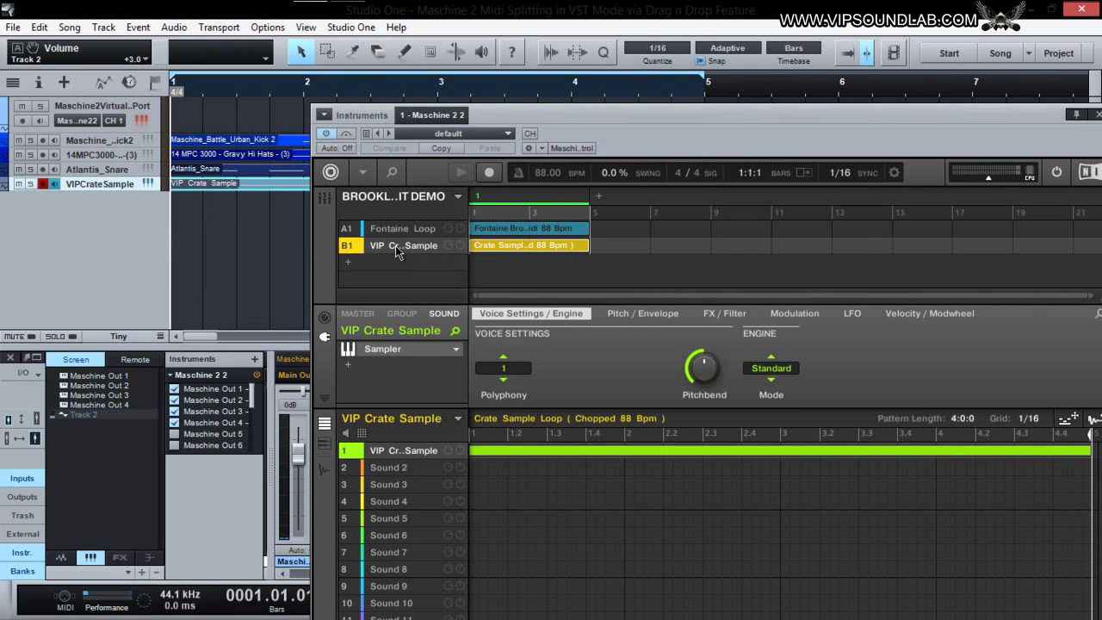
Delete the notes from the VIP Crate Sample and Fontaine Loop patterns in Maschine
double_click(542, 451)
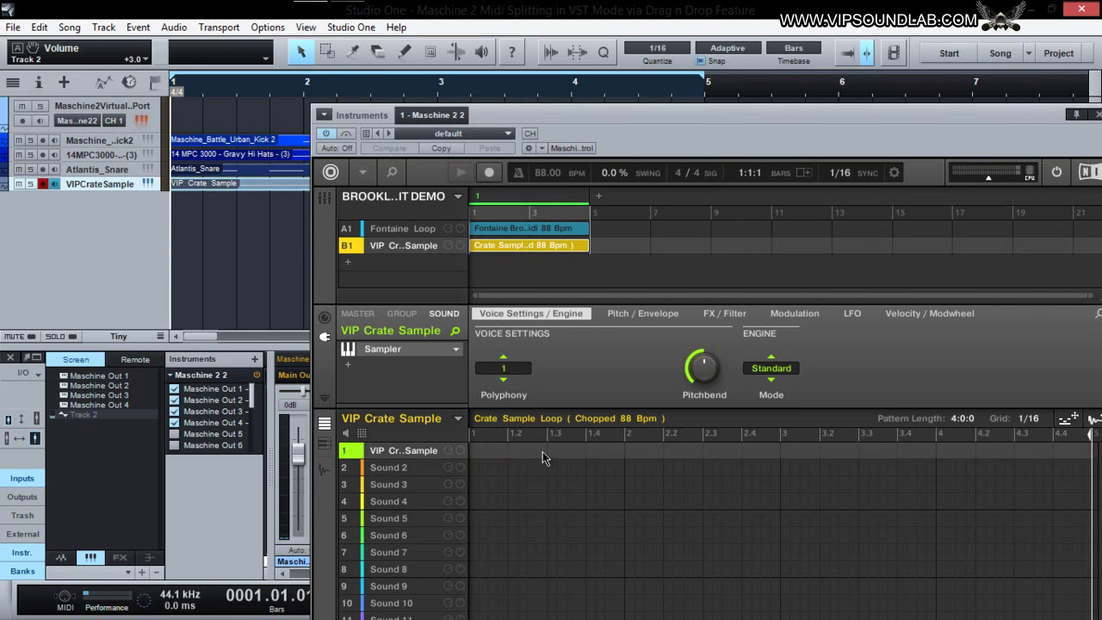
left_click(387, 230)
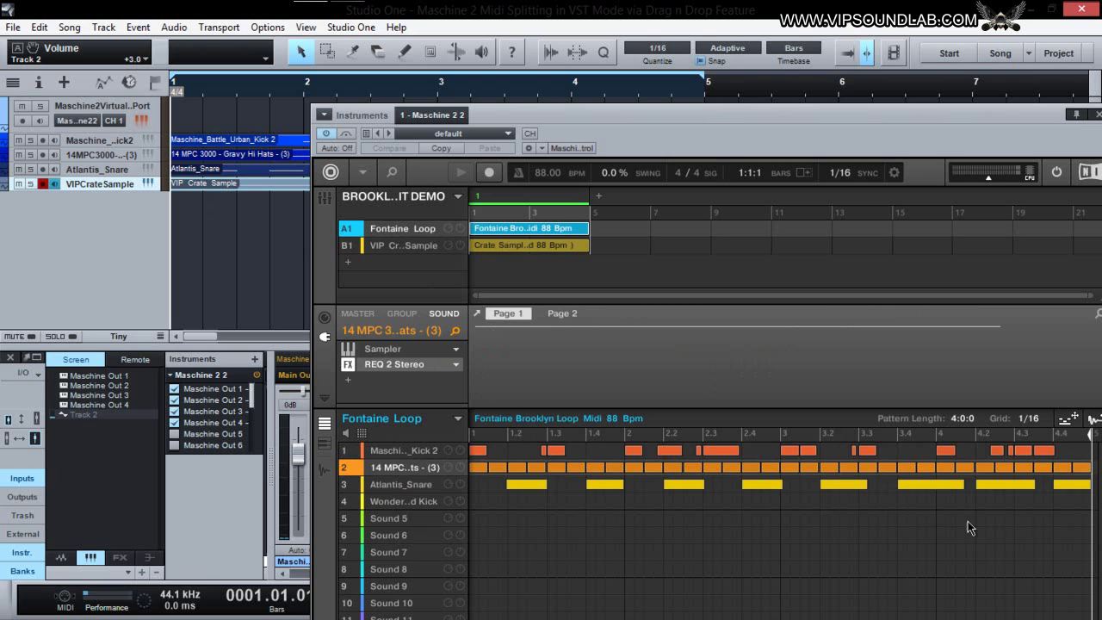
left_click_drag(1067, 521, 469, 428)
double_click(536, 488)
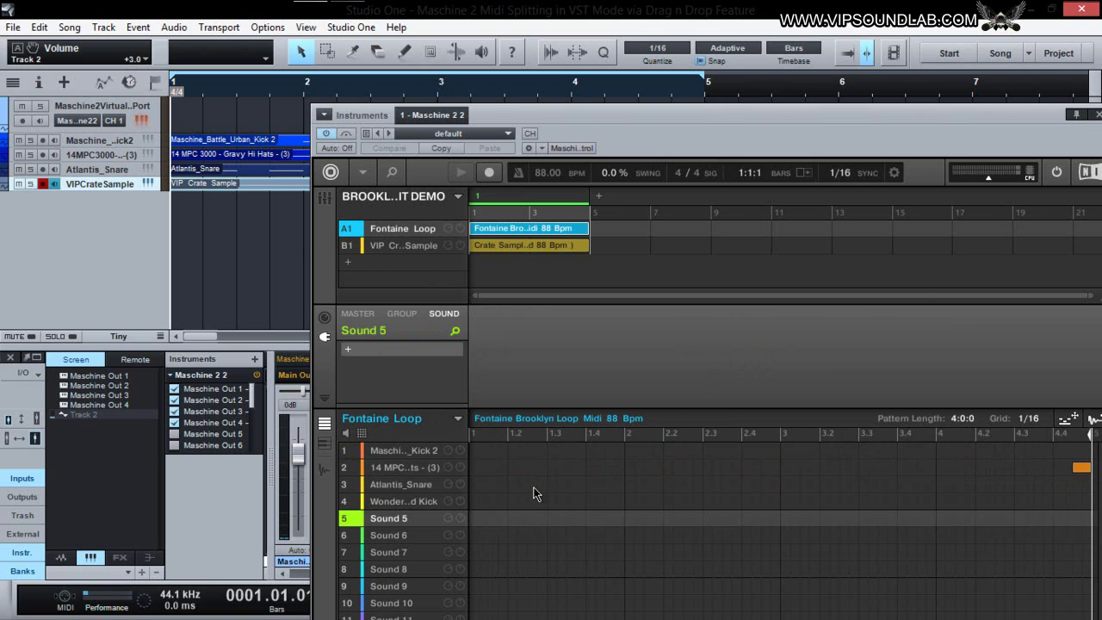
double_click(1081, 468)
left_click(425, 452)
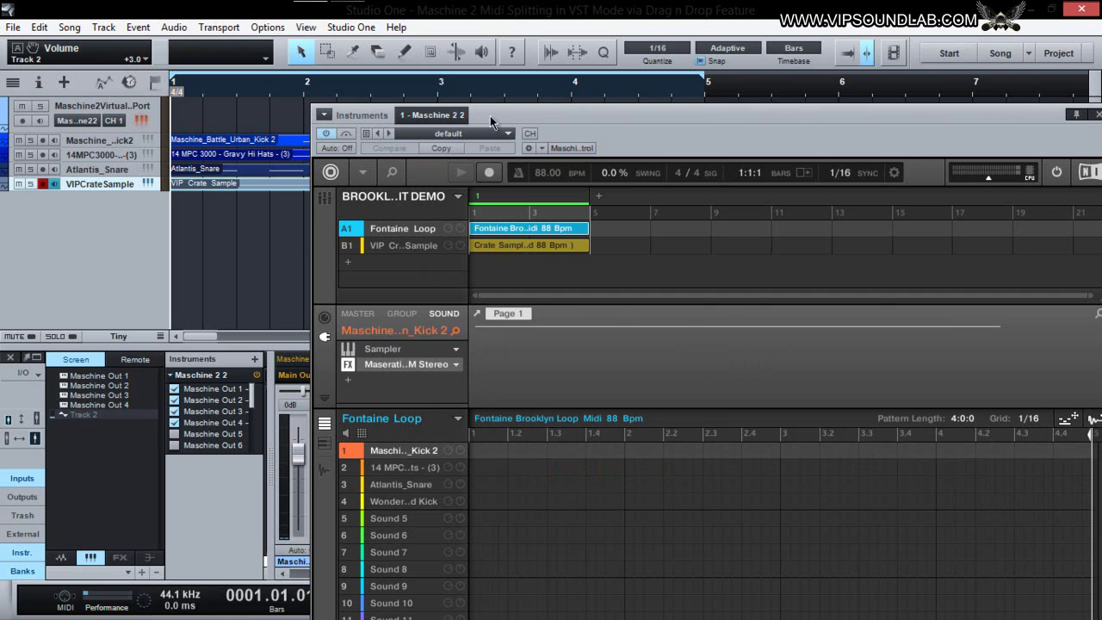
Trim the VIP Crate Sample and Atlantis_Snare events to end at bar 5
left_click_drag(495, 120, 848, 322)
left_click_drag(833, 189, 706, 189)
left_click_drag(836, 169, 706, 155)
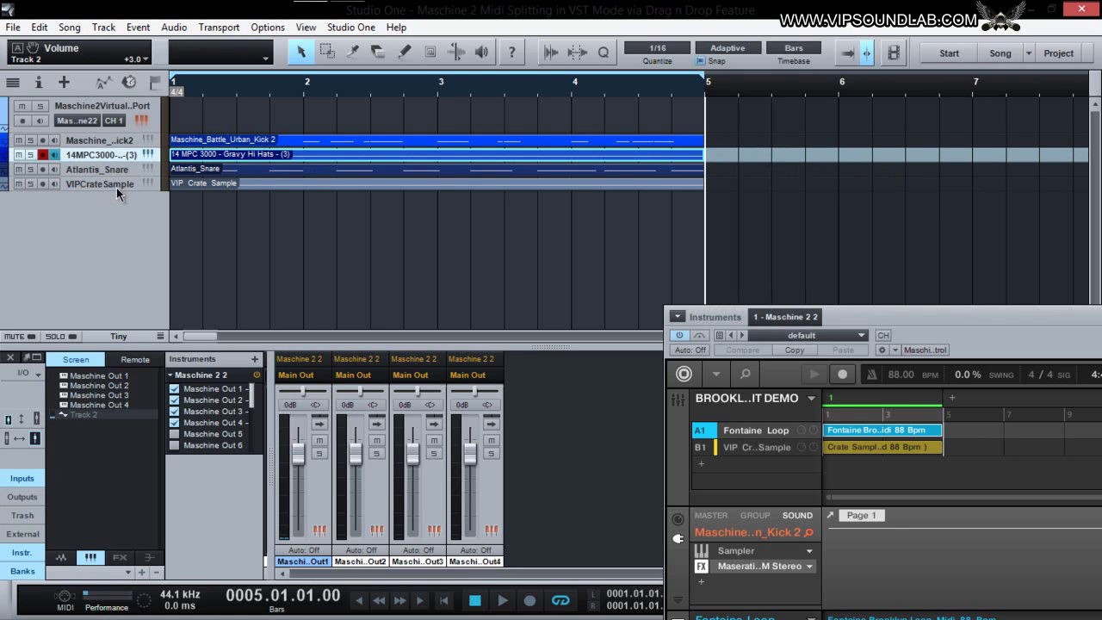
Enlarge the VIPCrateSample, Atlantis_Snare, kick and hi-hat tracks to show their inputs
double_click(105, 188)
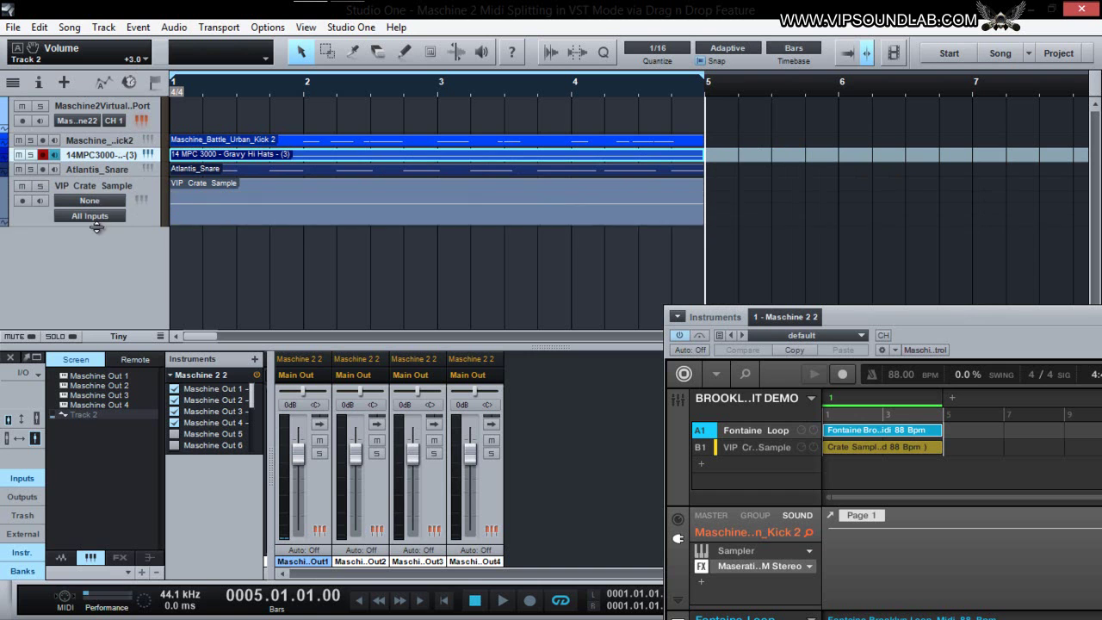
double_click(105, 173)
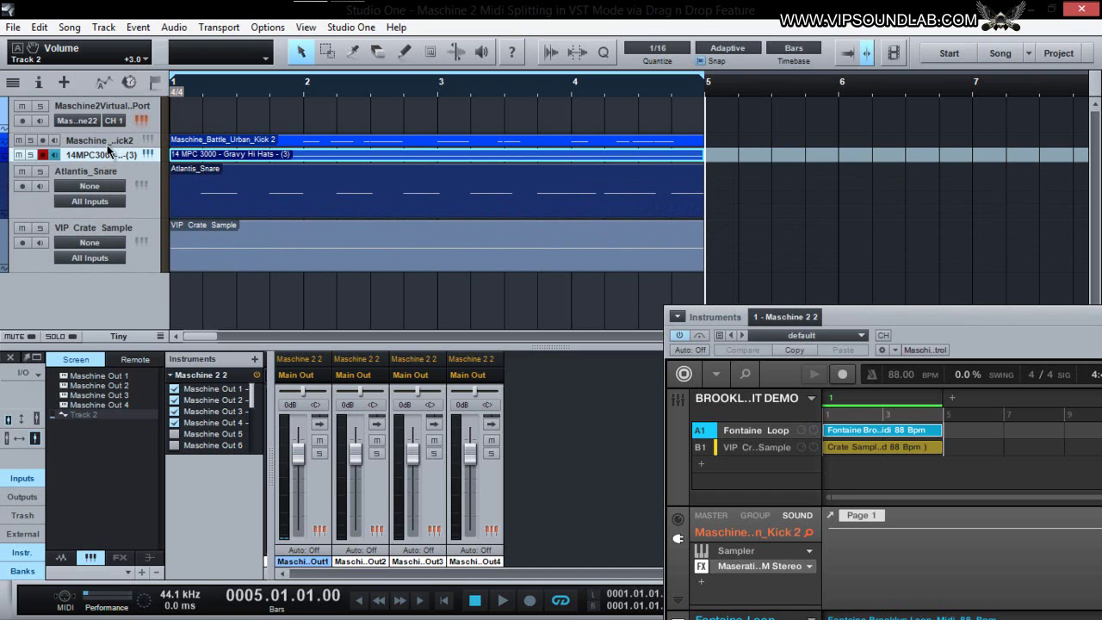
double_click(105, 152)
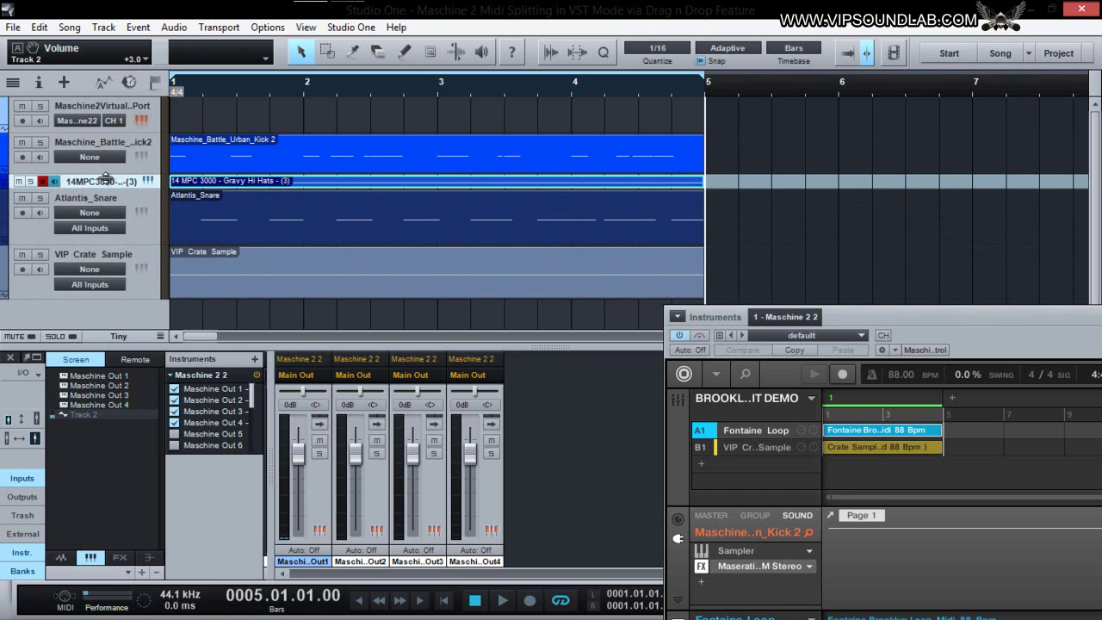
double_click(109, 184)
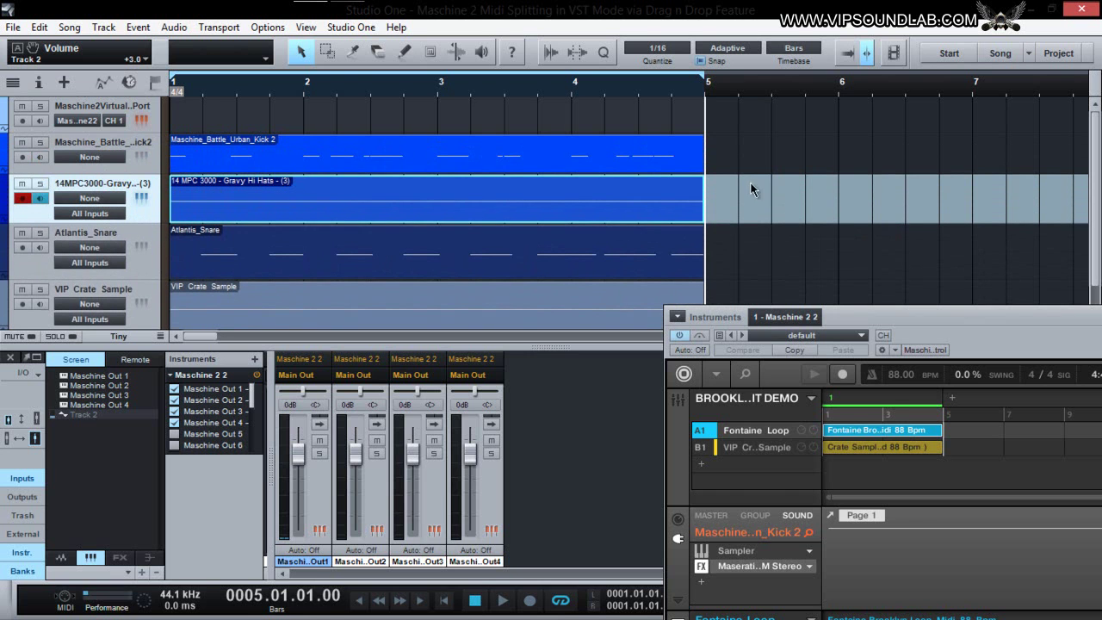
left_click_drag(884, 318, 959, 130)
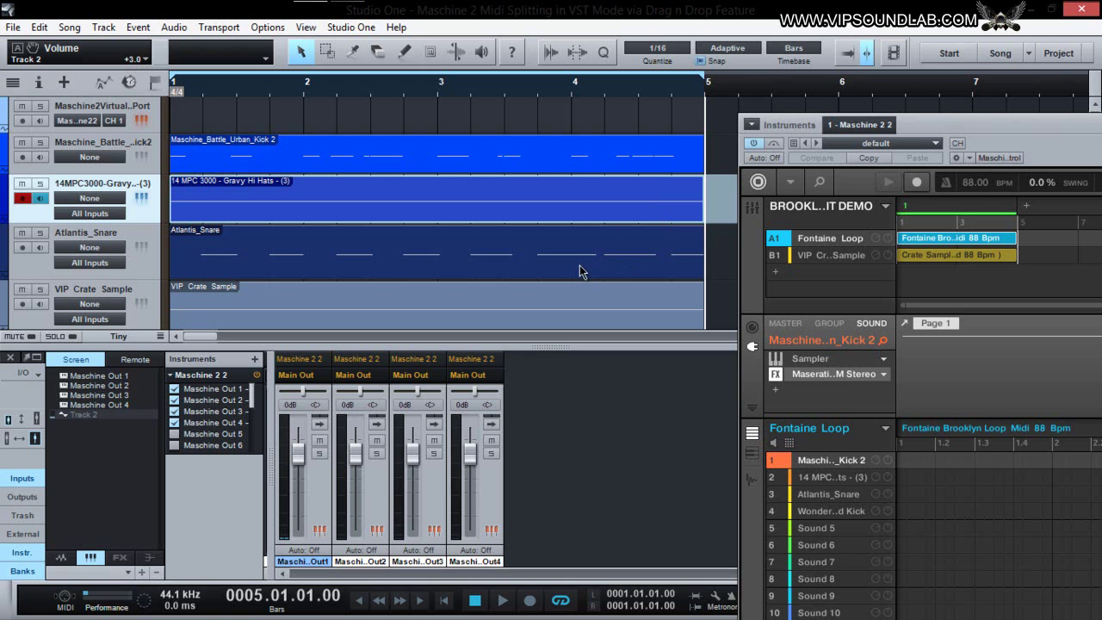
In the Inspector, set the Maschine_Battle_Urban_Kick 2 track's Out to Maschine 2 2, channel 1
left_click(37, 87)
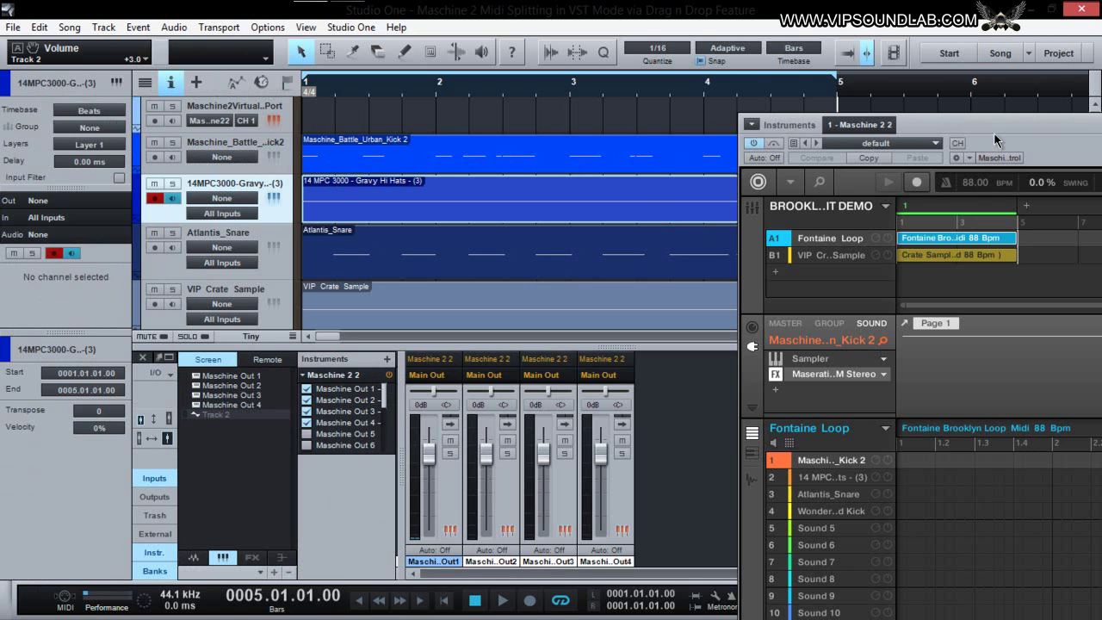
left_click_drag(1014, 129, 1043, 313)
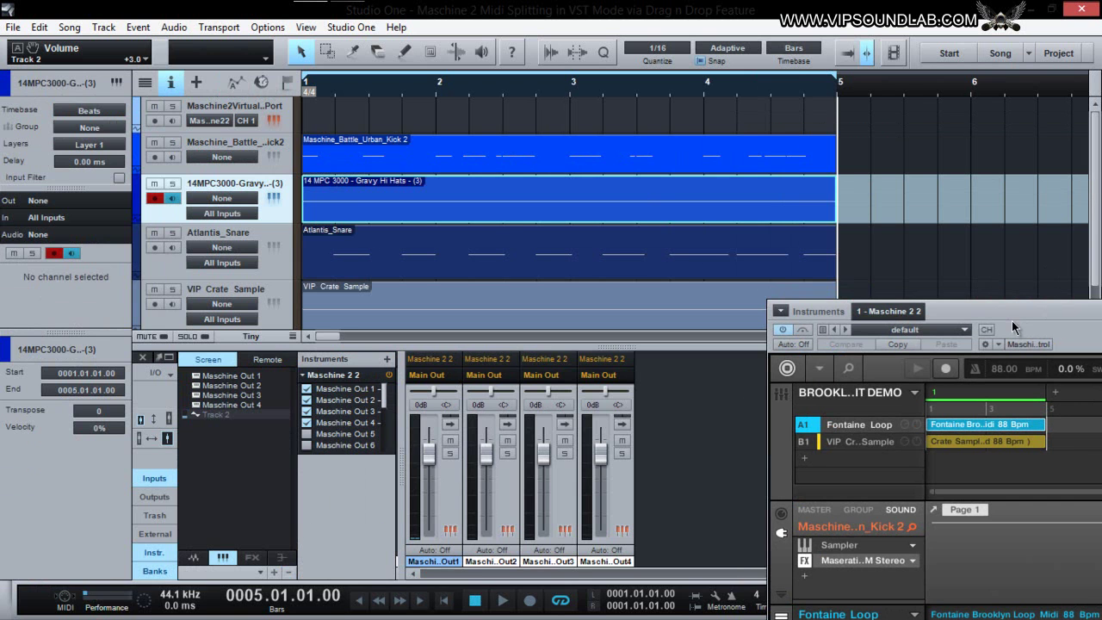
left_click_drag(1013, 322, 979, 300)
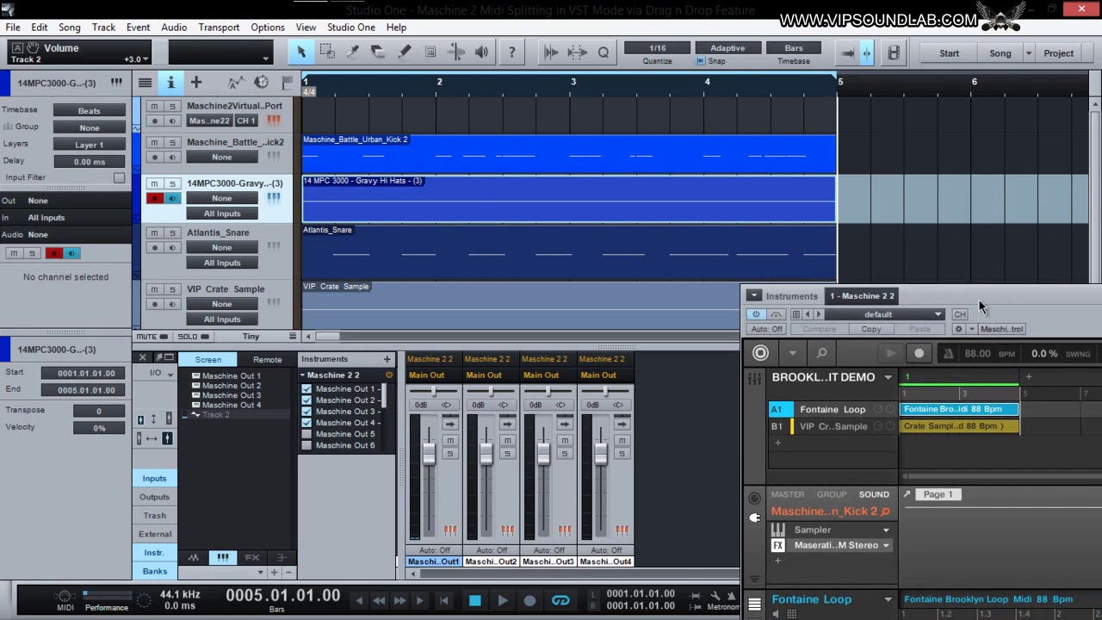
left_click(276, 146)
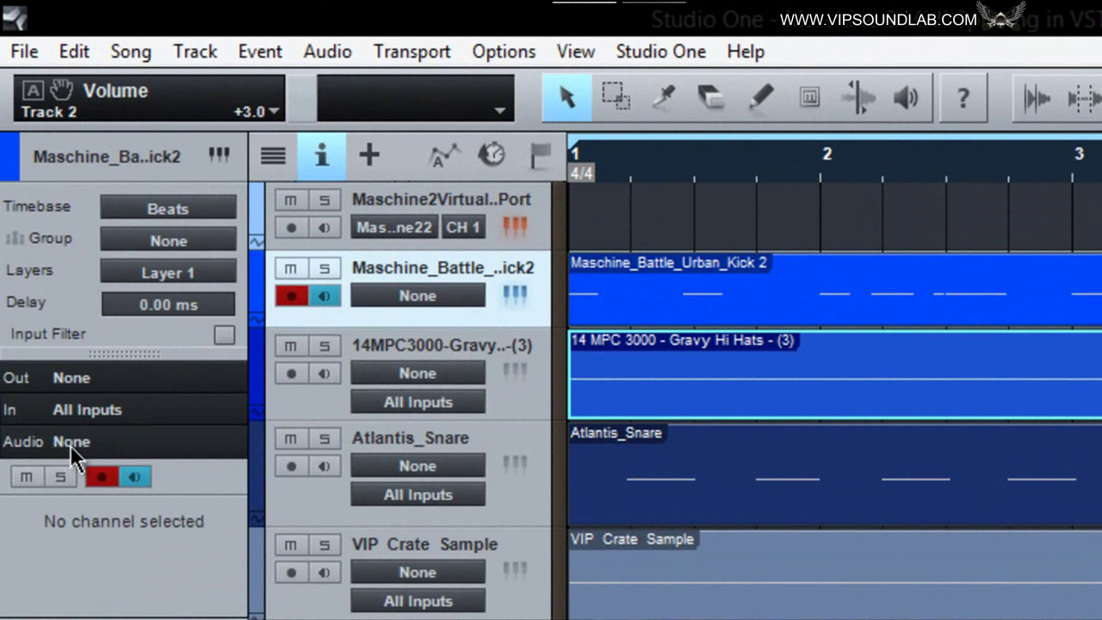
left_click(73, 382)
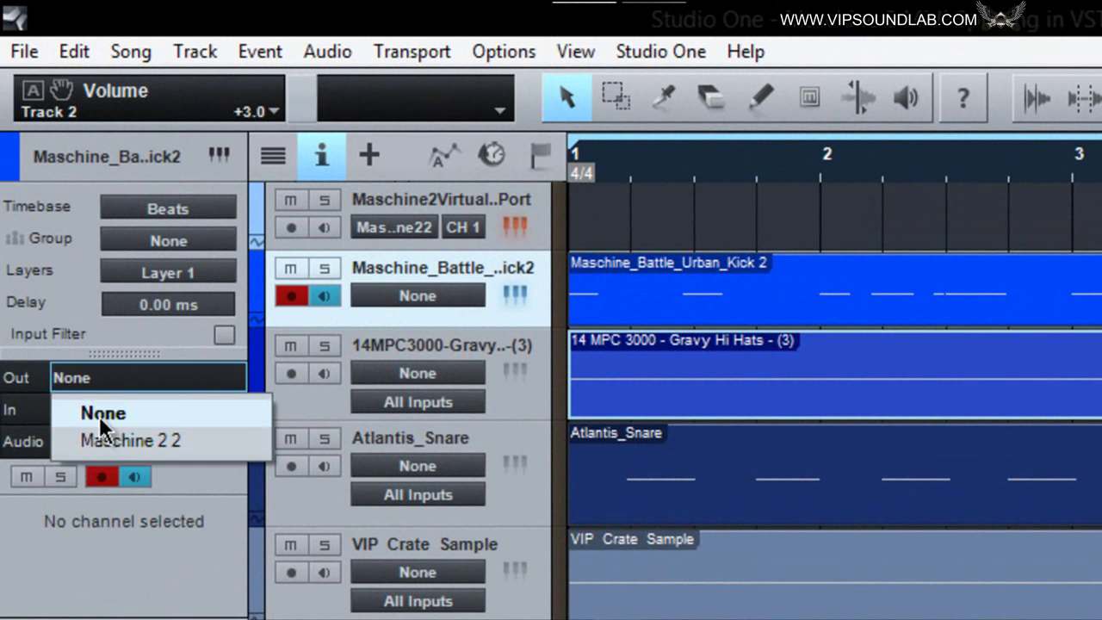
left_click(106, 436)
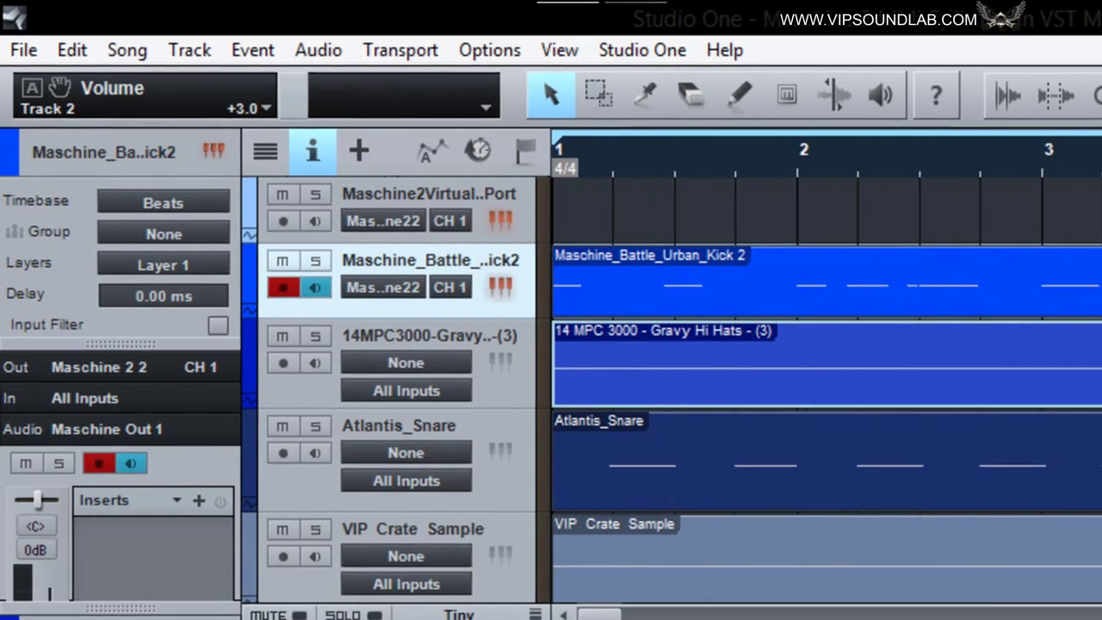
left_click(515, 226)
left_click_drag(942, 139, 665, 108)
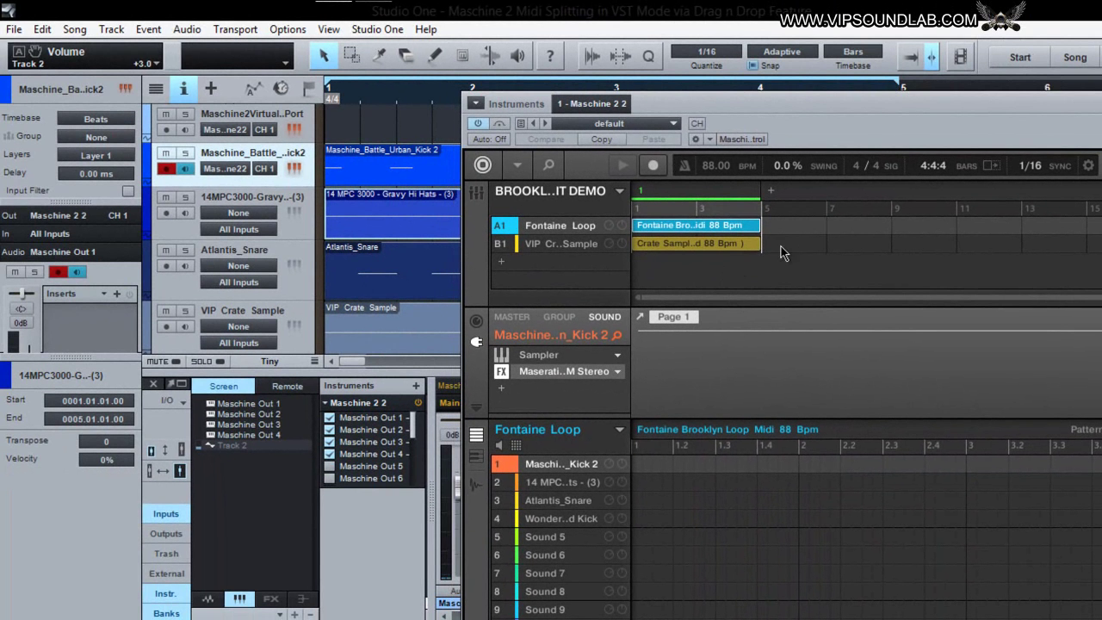
Route the Gravy Hi Hats track to Maschine 2 2 on channel 2
left_click_drag(690, 112, 626, 98)
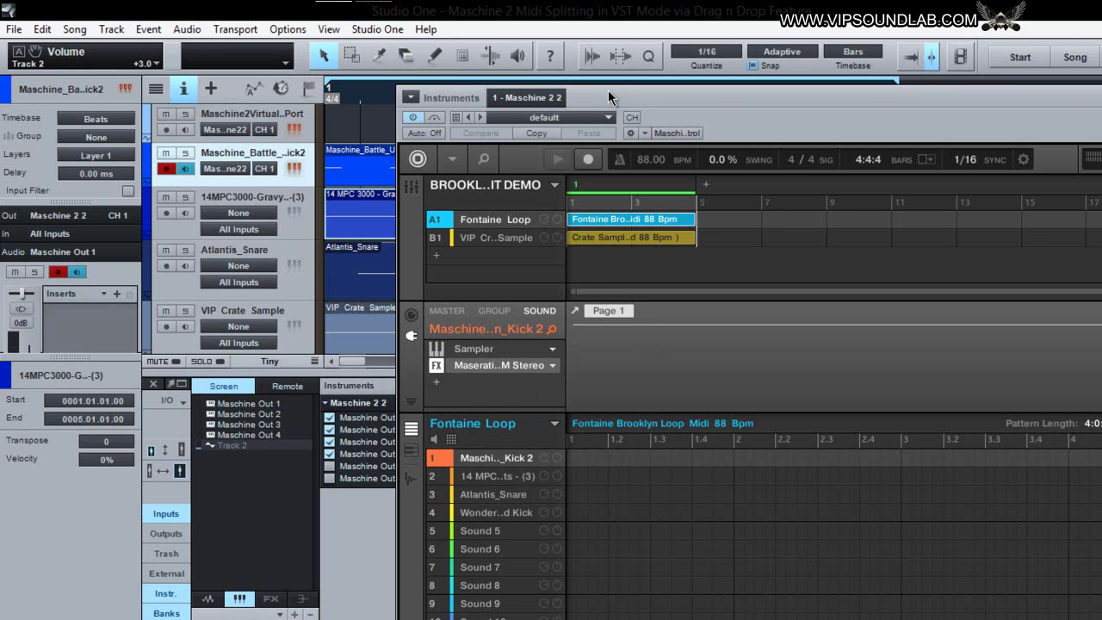
left_click_drag(605, 95, 936, 261)
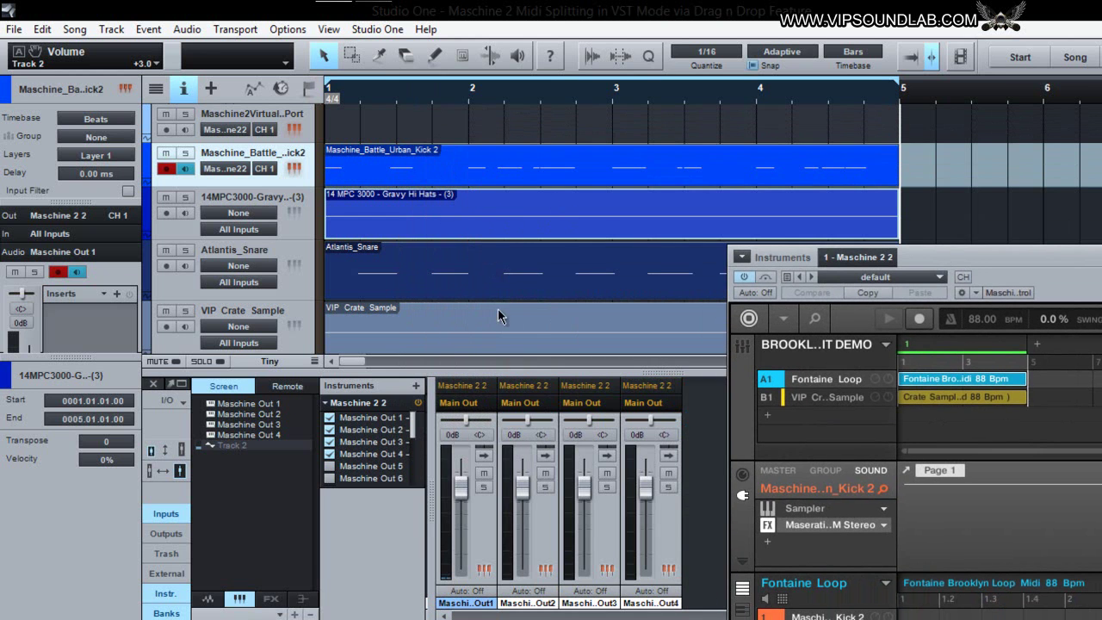
left_click_drag(945, 263, 1023, 174)
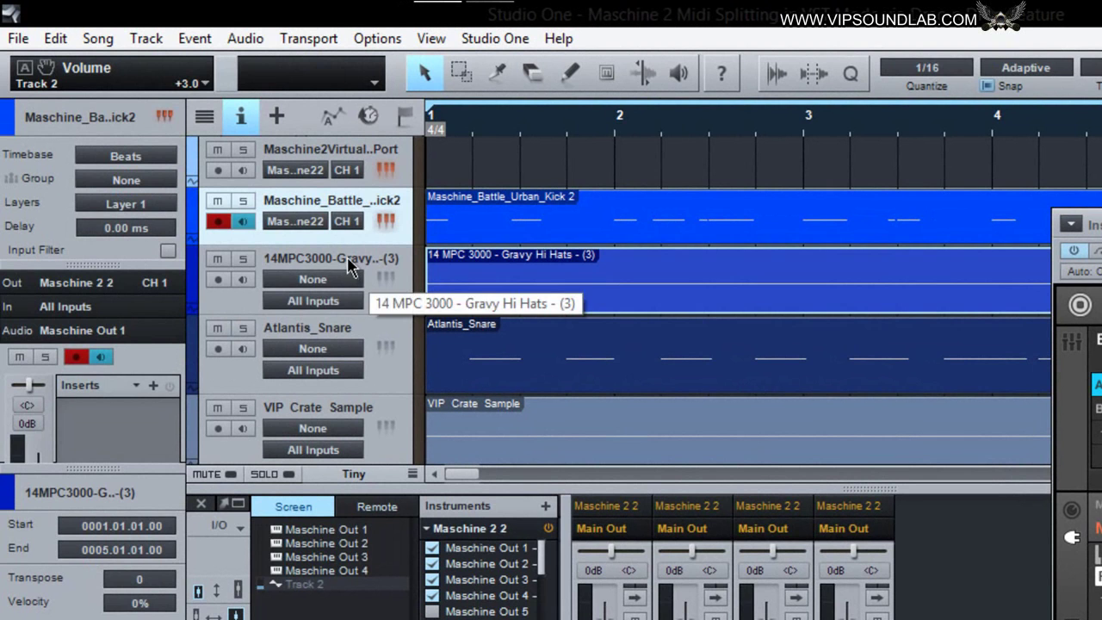
left_click(349, 267)
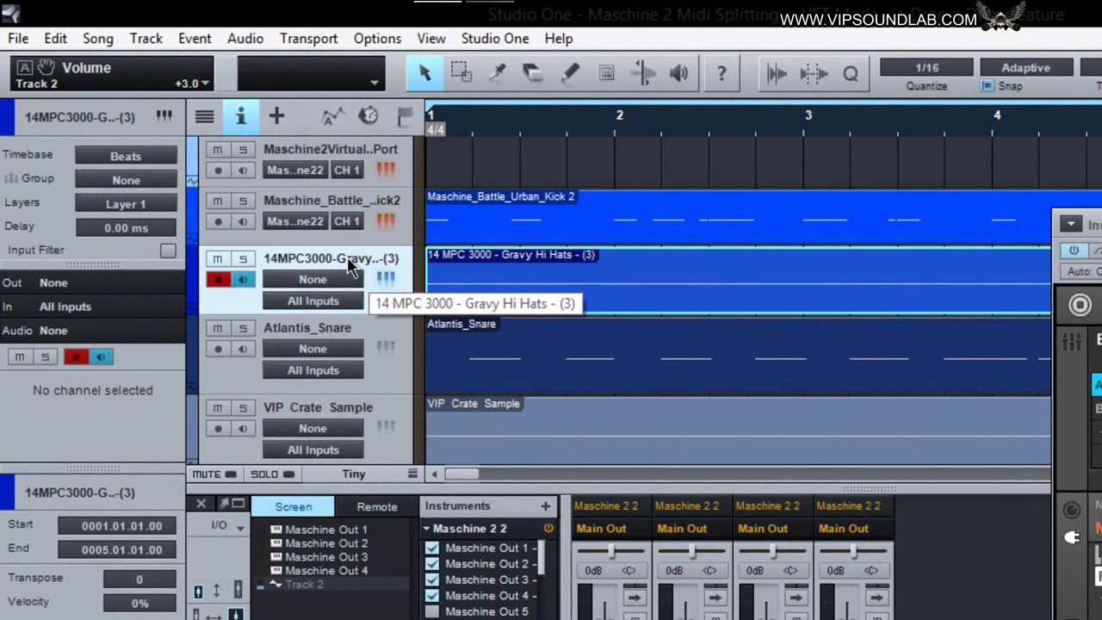
left_click(65, 284)
left_click(105, 331)
left_click(150, 284)
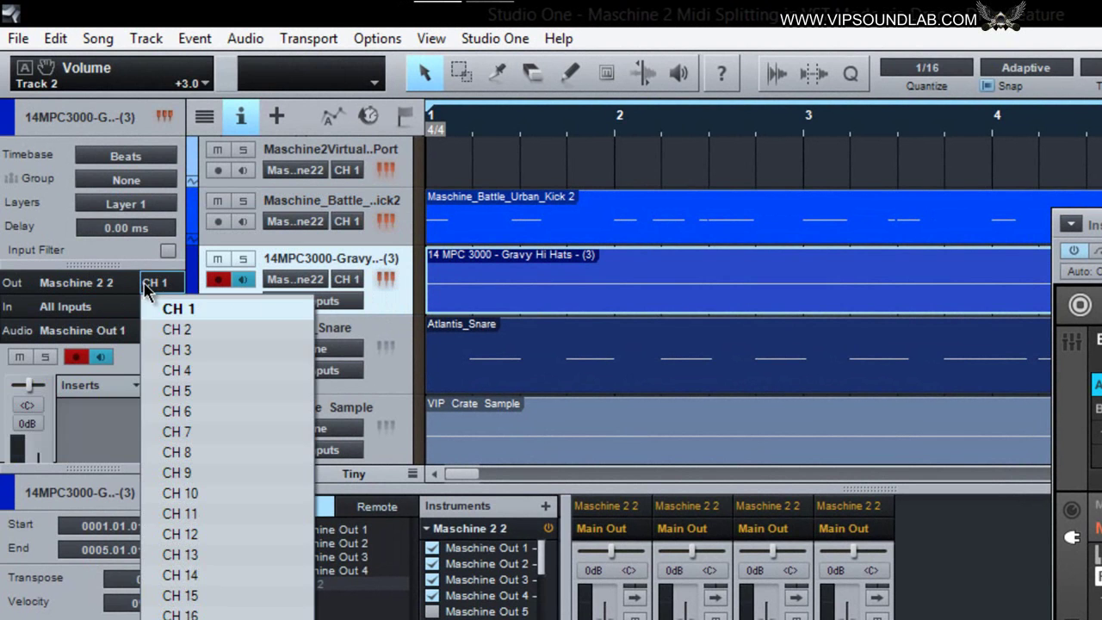
left_click(186, 338)
Route the Atlantis_Snare track to Maschine 2 2 on channel 3
left_click(369, 338)
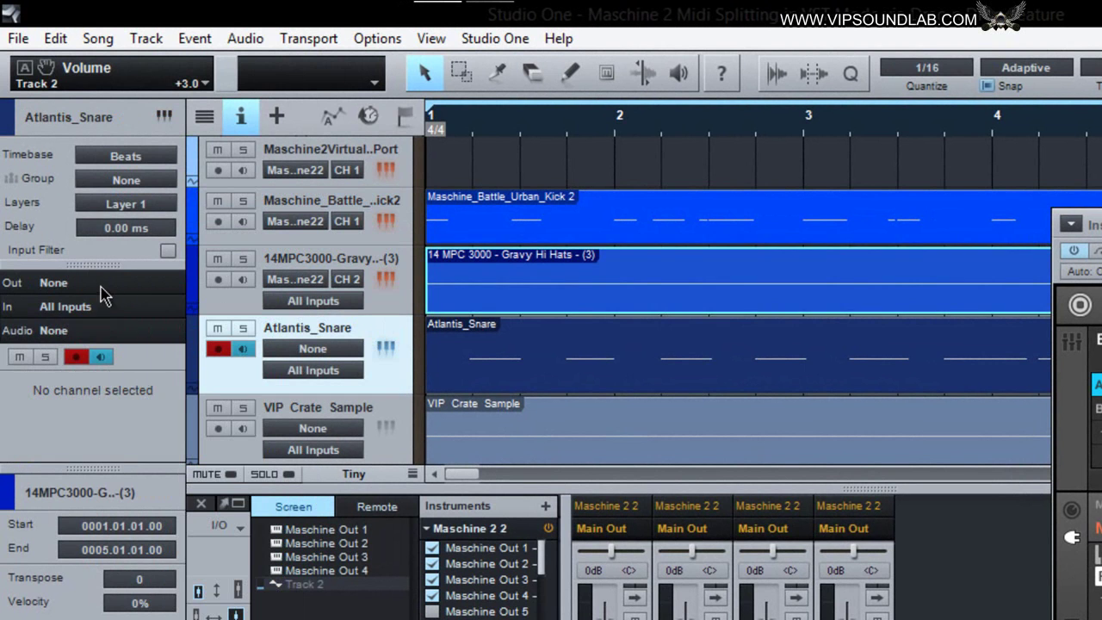
left_click(56, 284)
left_click(99, 330)
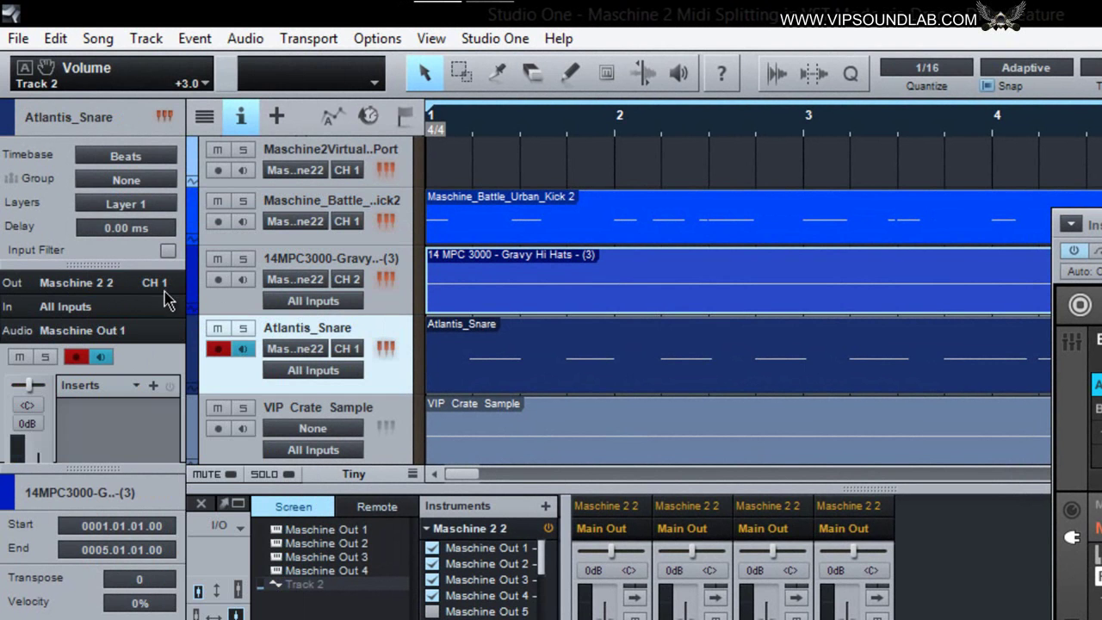
left_click(160, 287)
left_click(207, 349)
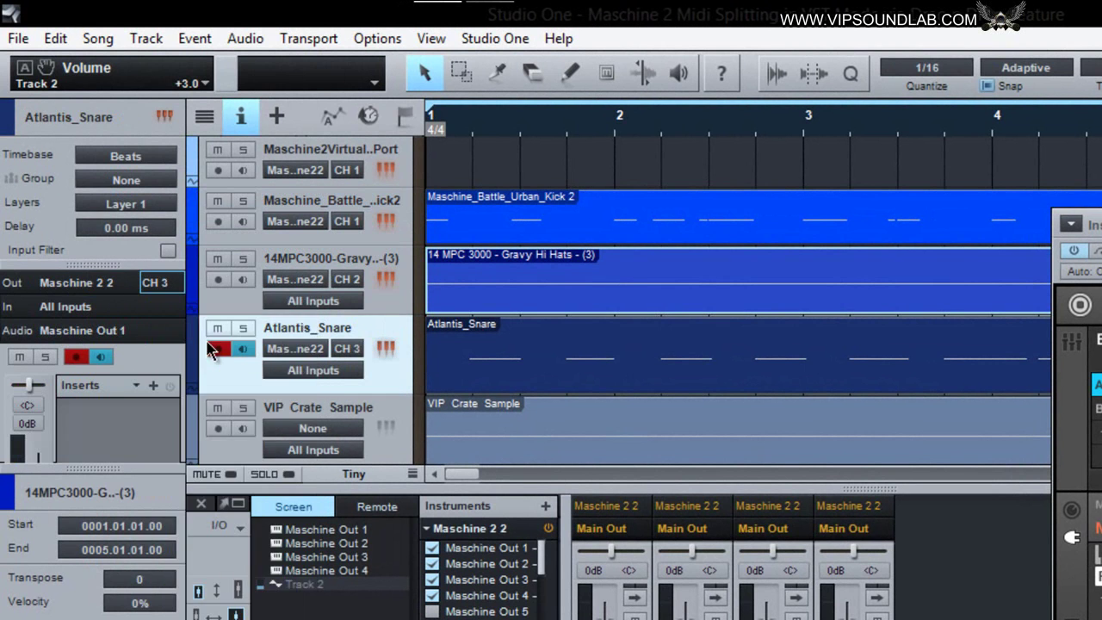
Route the VIP Crate Sample track to Maschine 2 2 on channel 4
left_click(405, 427)
left_click(67, 284)
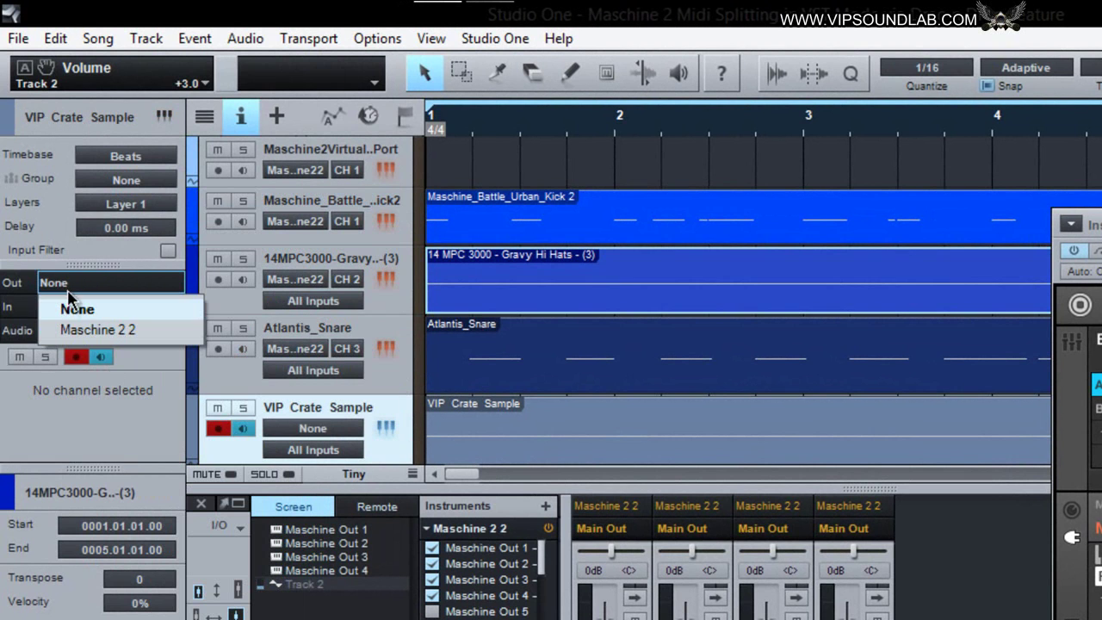
left_click(102, 329)
left_click(166, 288)
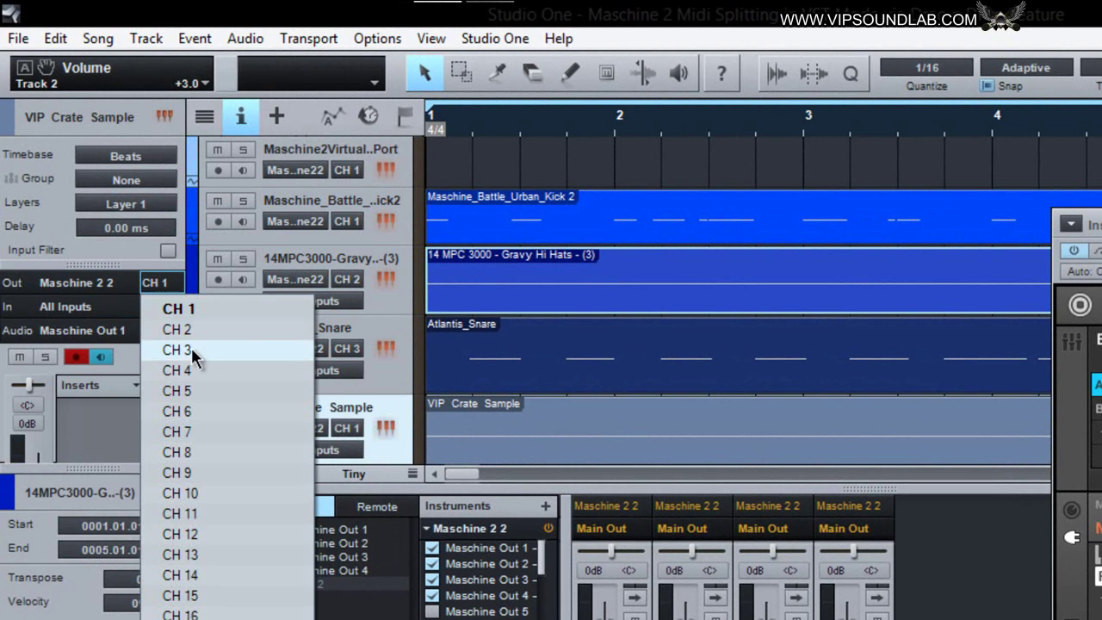
left_click(197, 374)
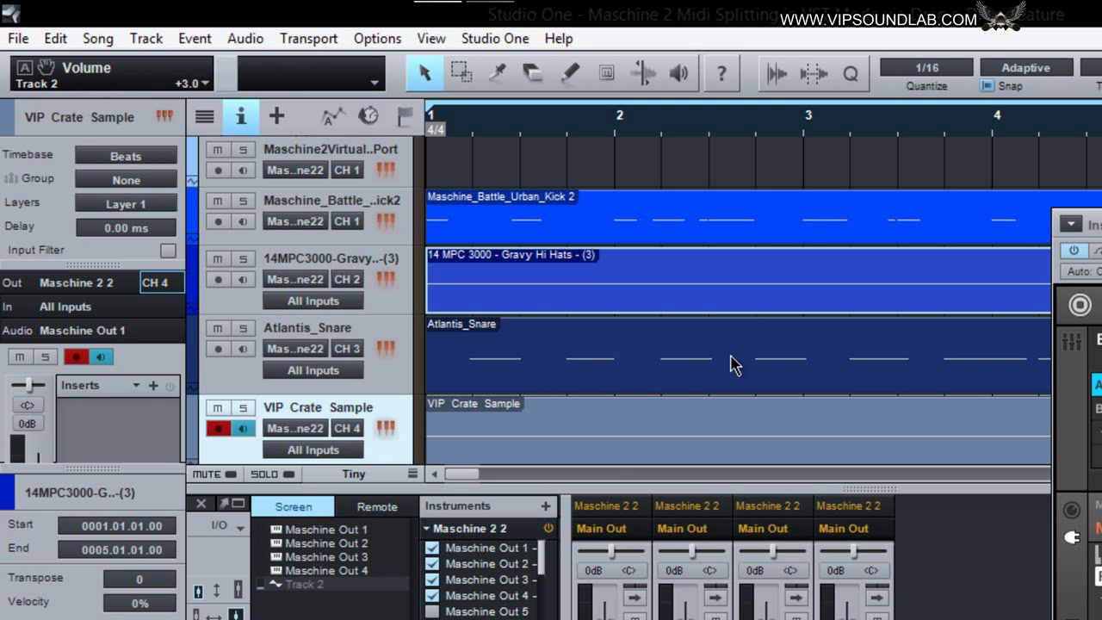
Set the kick sound's output destination to Ext. 1
left_click_drag(1087, 225, 957, 129)
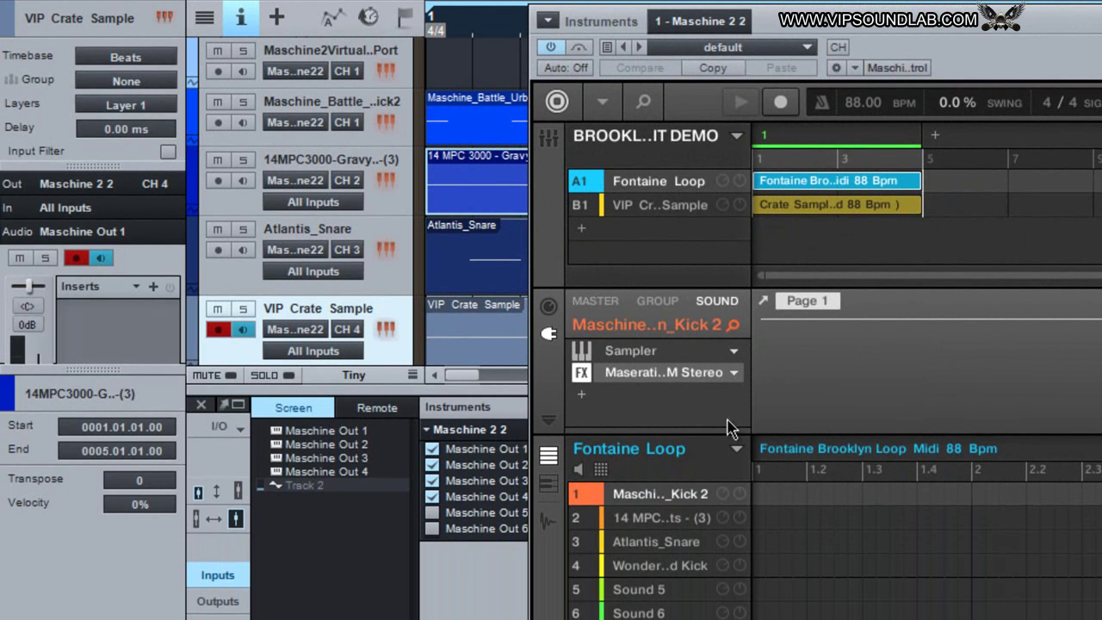
left_click(548, 306)
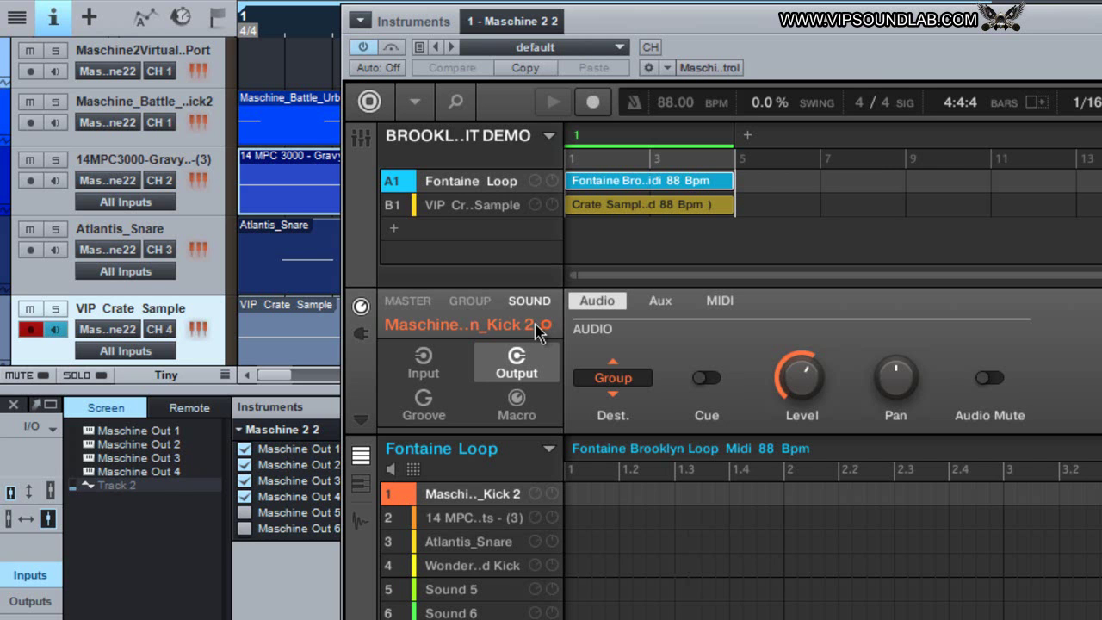
left_click(631, 379)
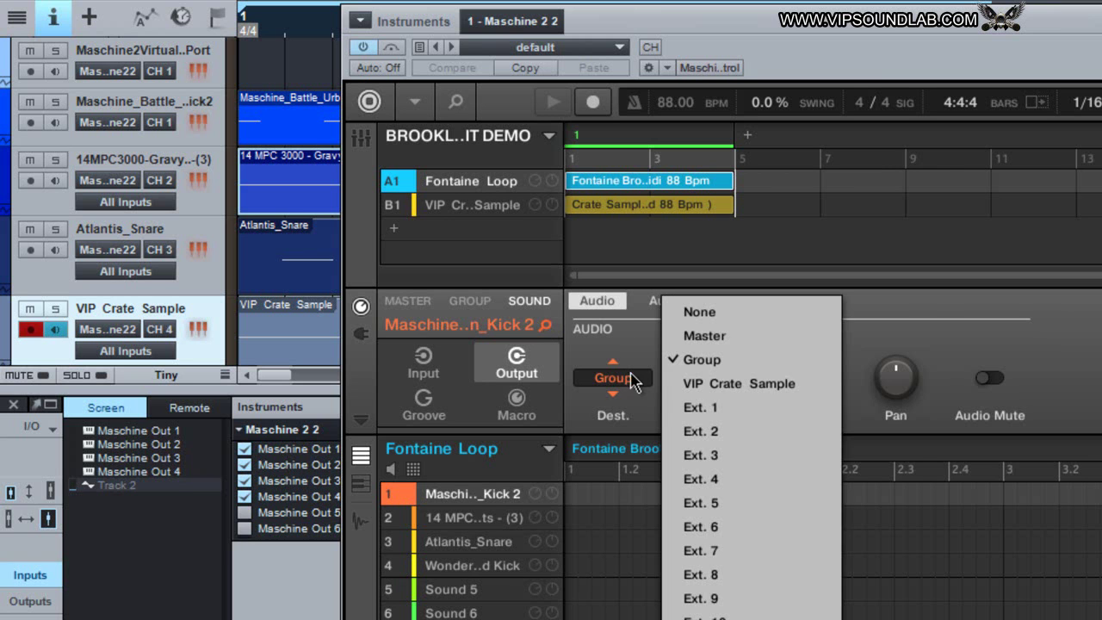
left_click(696, 411)
Route the hi-hat sound to Ext. 2 and the Atlantis_Snare sound to Ext. 3
left_click(502, 520)
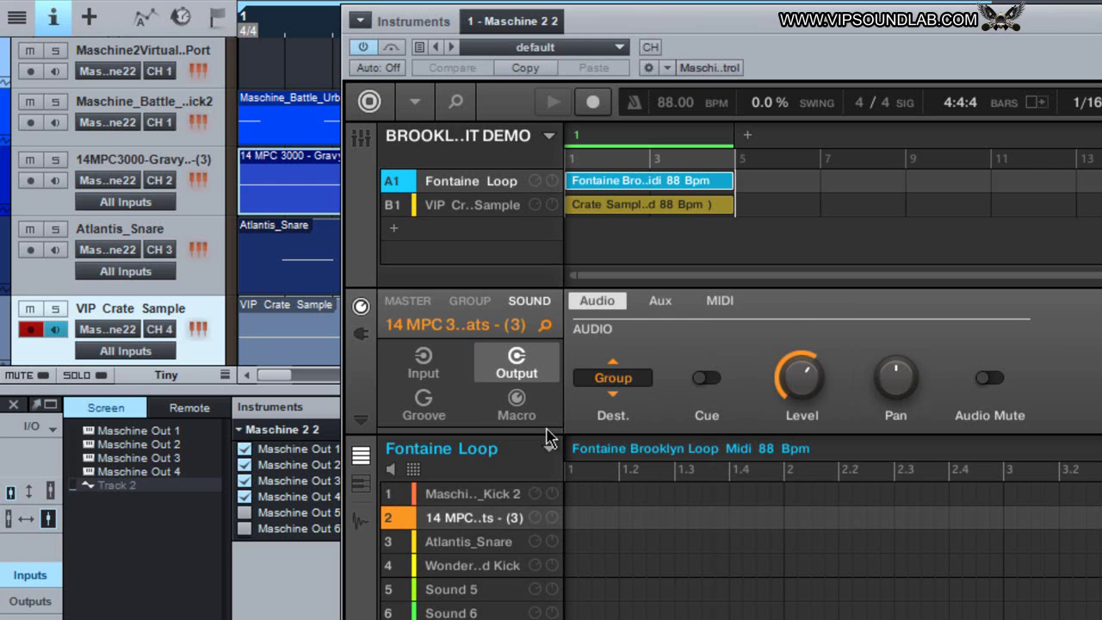
left_click(608, 378)
left_click(699, 434)
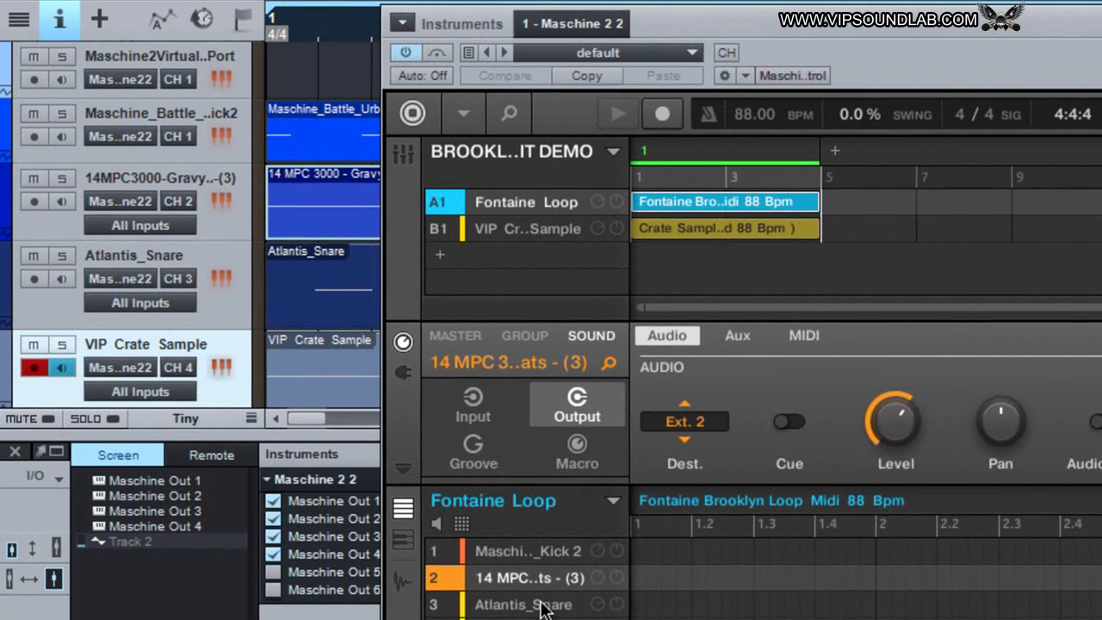
left_click(542, 607)
left_click(682, 426)
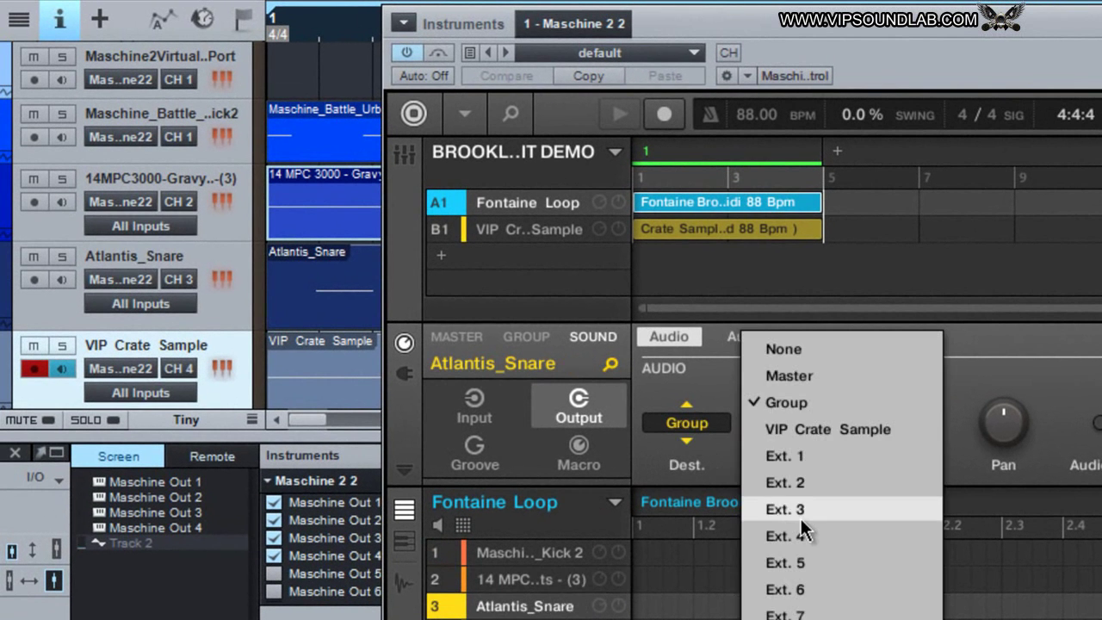
left_click(800, 516)
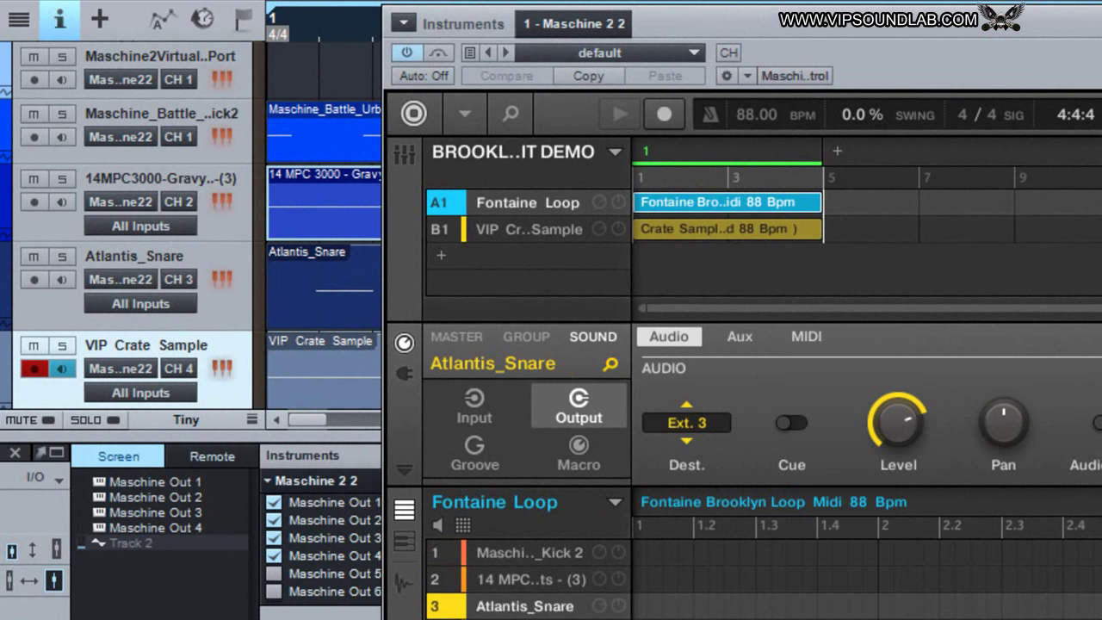
left_click(534, 618)
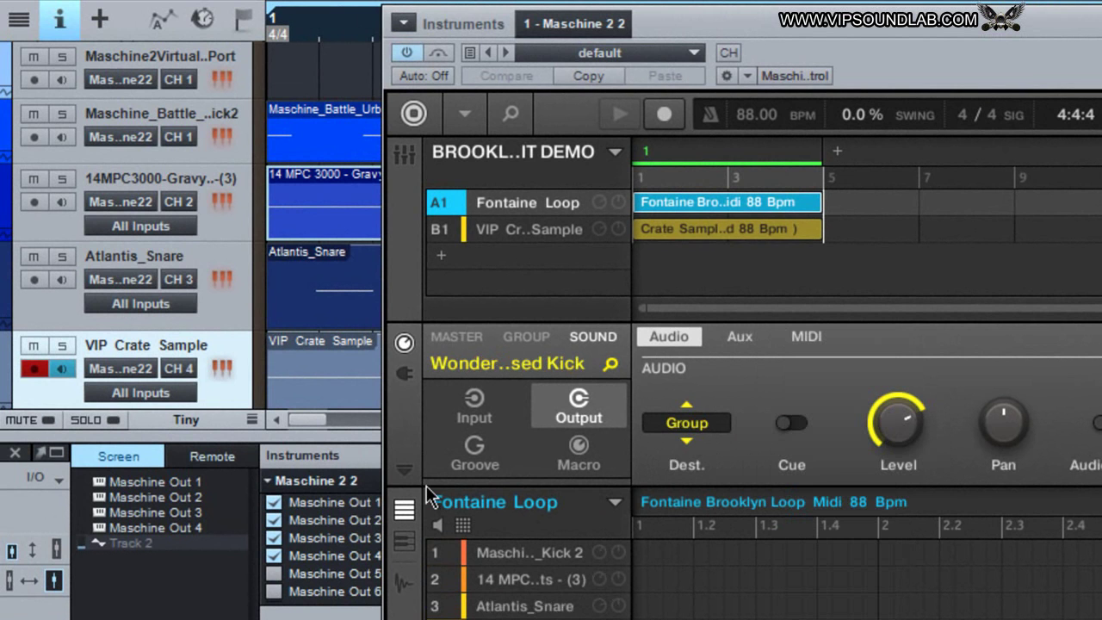
Turn on MIDI input for the Kick 2 and hi-hat sounds
left_click(465, 401)
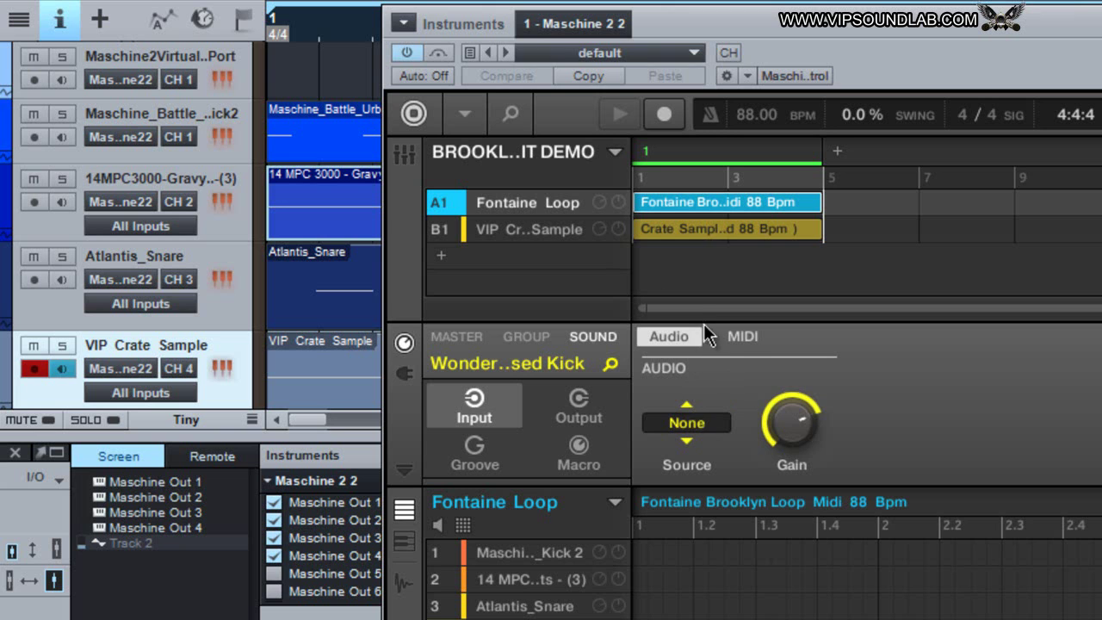
left_click(736, 339)
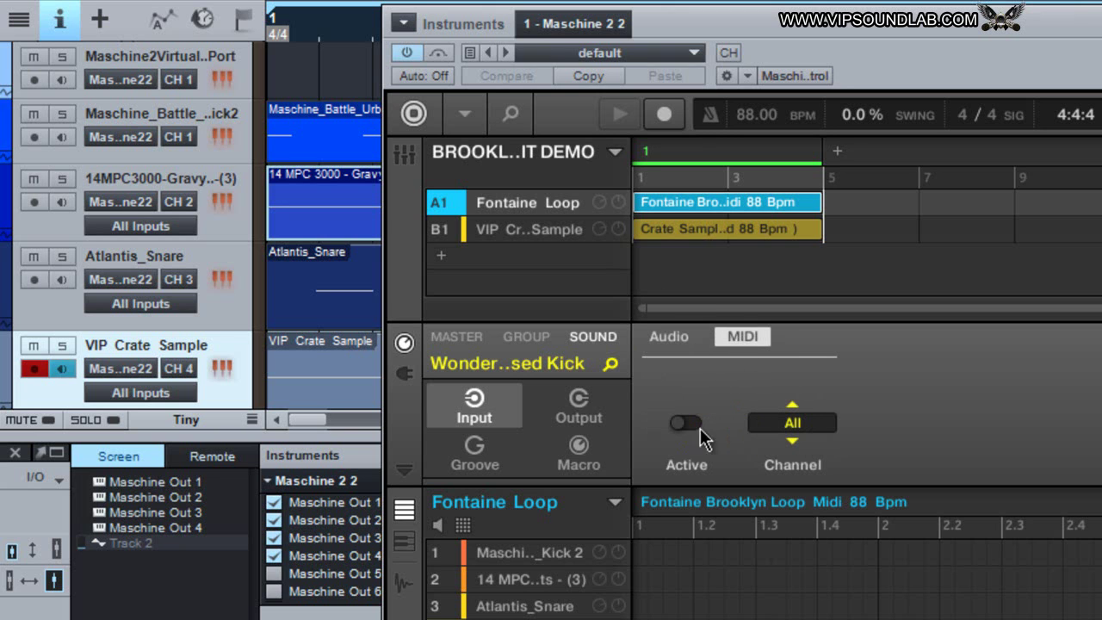
left_click(546, 552)
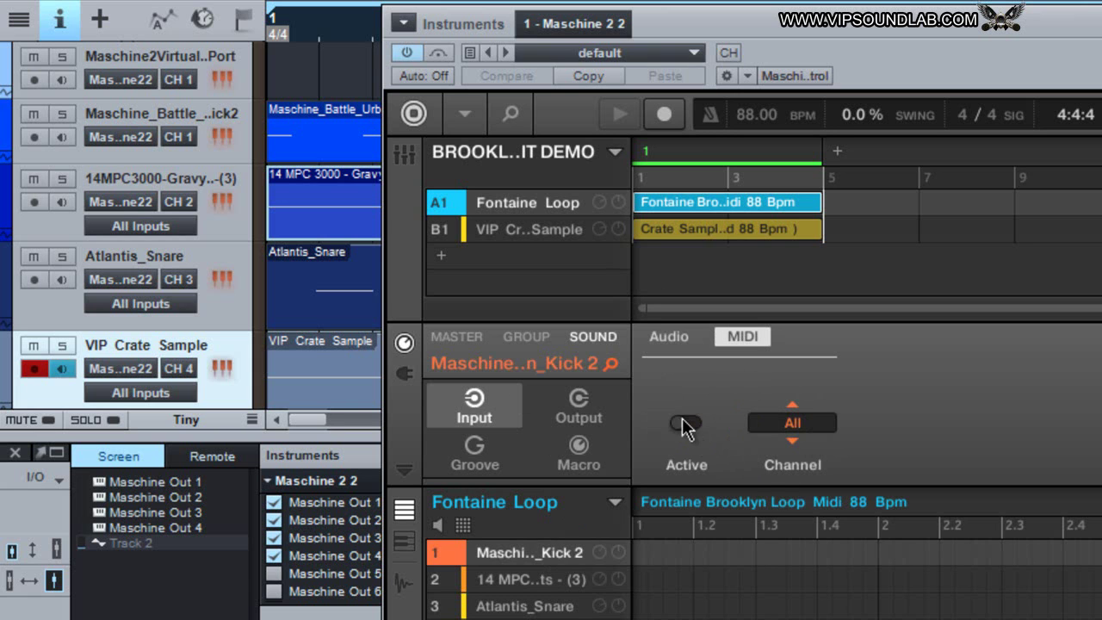
left_click(685, 424)
left_click(551, 579)
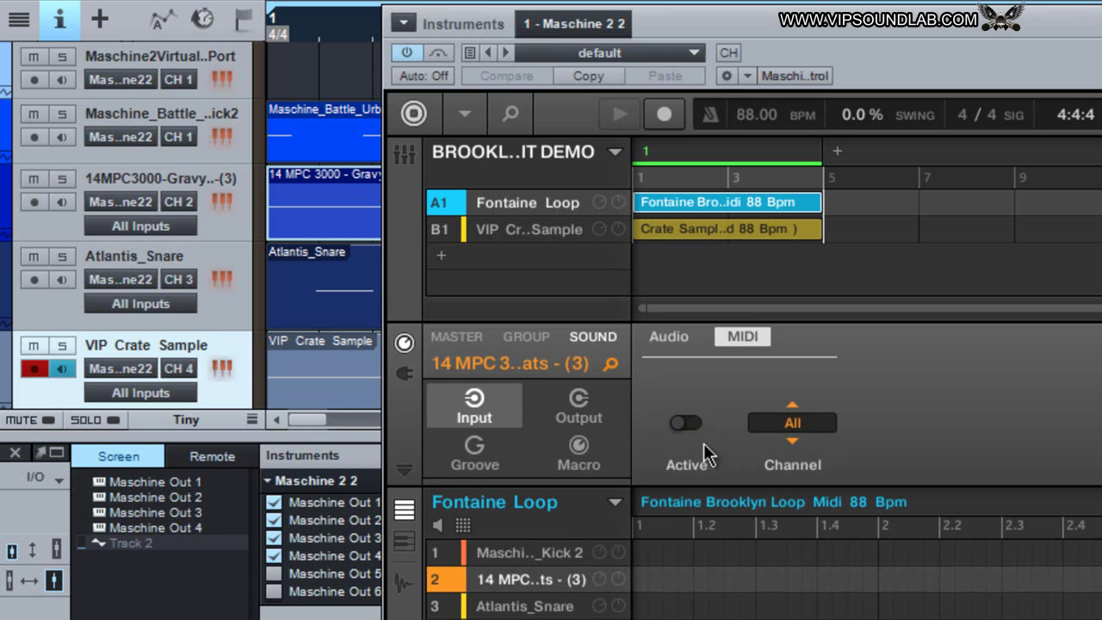
left_click(685, 424)
left_click(555, 605)
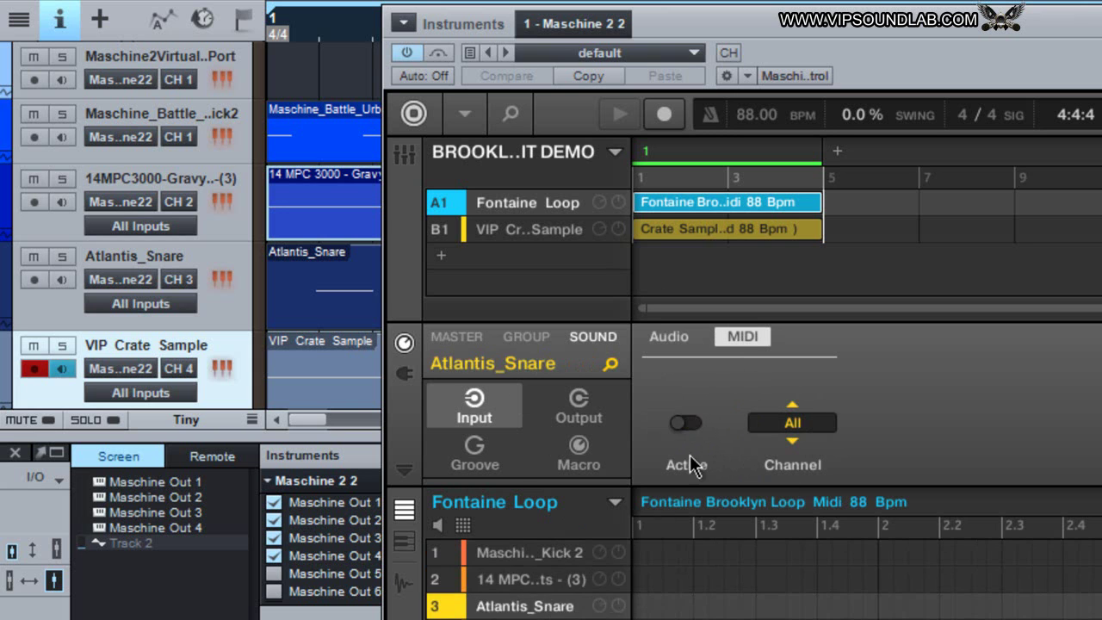
Reset the fourth sound slot, then return to the Kick 2 sound
left_click(534, 616)
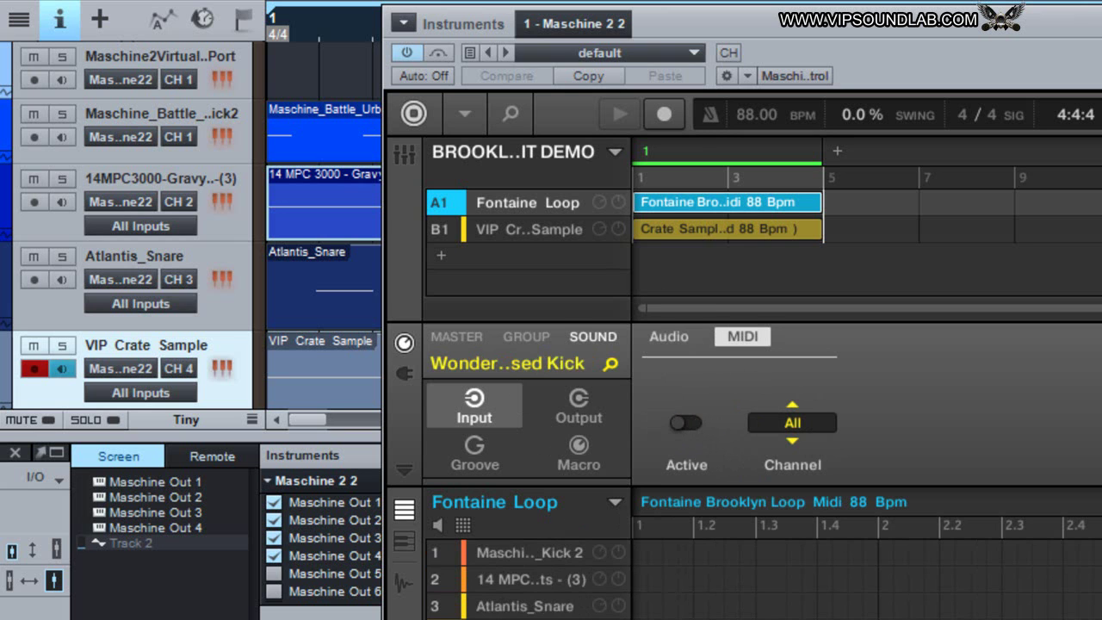
right_click(534, 616)
left_click(568, 592)
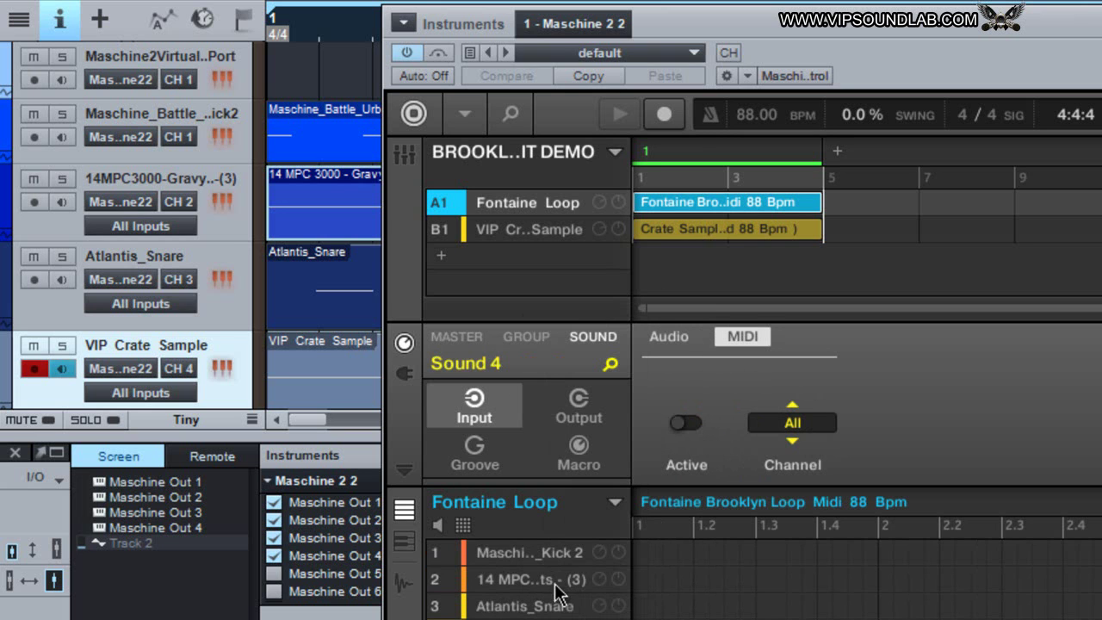
left_click(556, 559)
left_click(552, 588)
left_click(551, 606)
left_click(551, 555)
Set Kick 2, hi-hats and Atlantis_Snare to receive MIDI on channels 1, 2 and 3
left_click(790, 427)
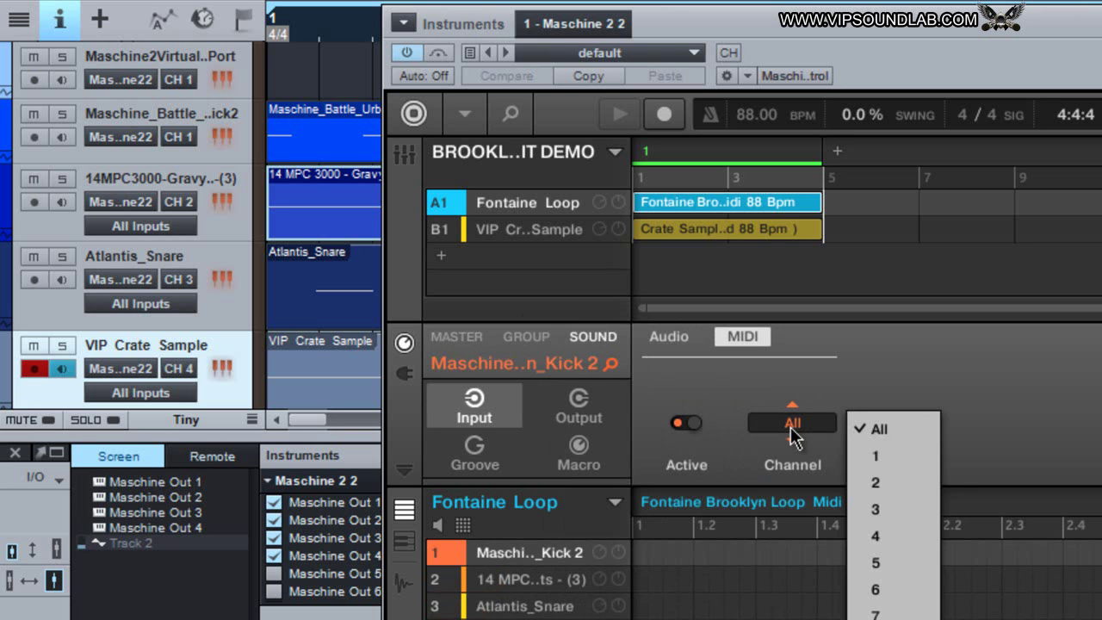
left_click(864, 456)
left_click(561, 584)
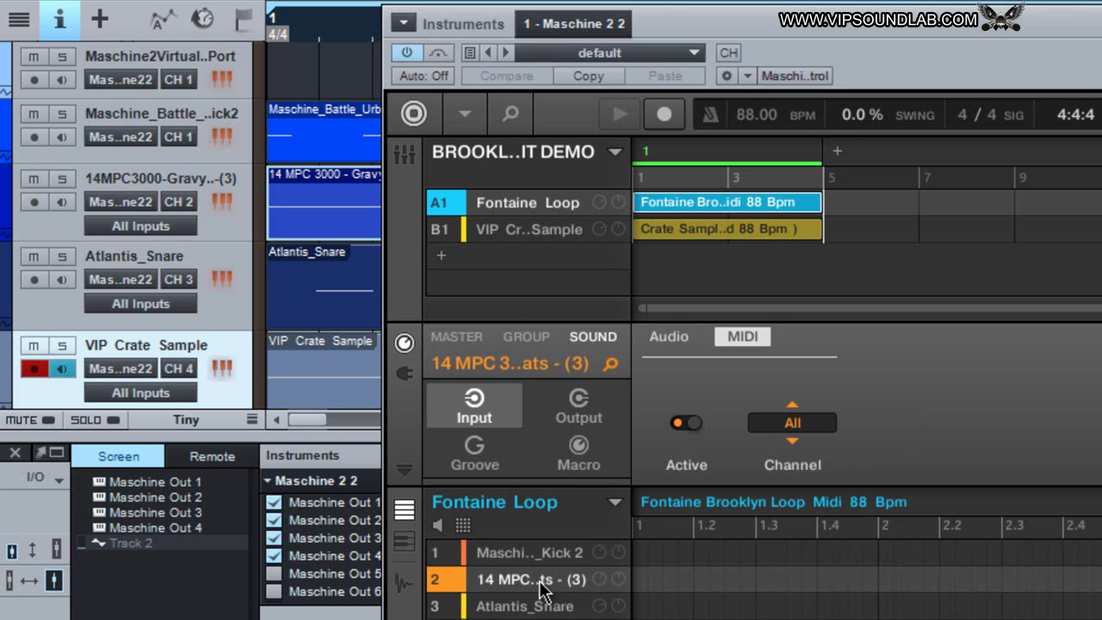
left_click(808, 423)
left_click(875, 484)
left_click(538, 604)
left_click(792, 427)
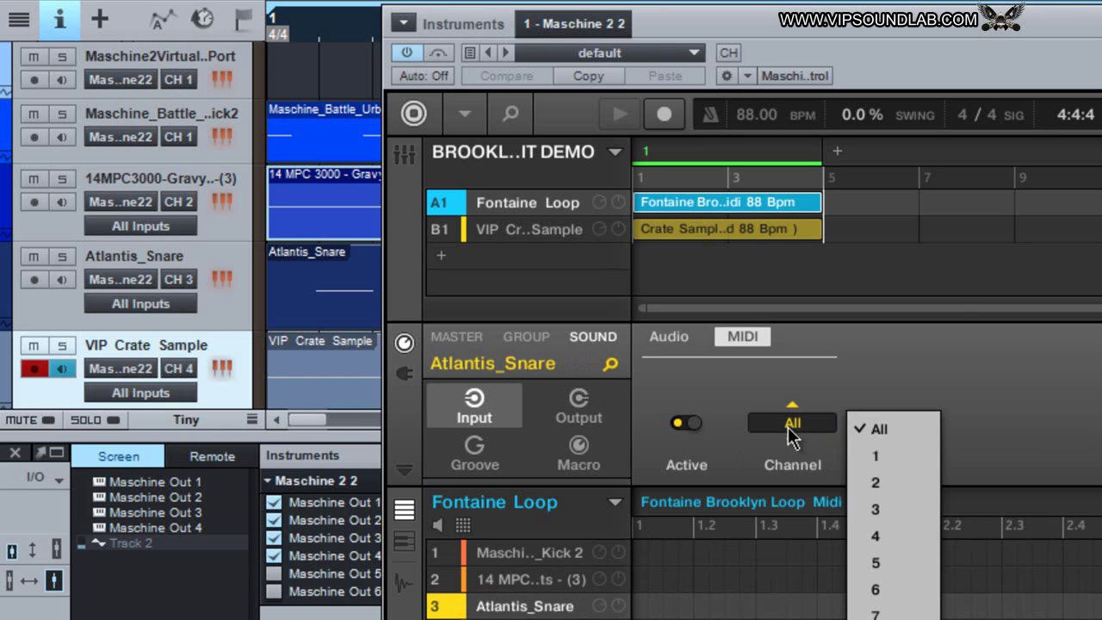
left_click(875, 510)
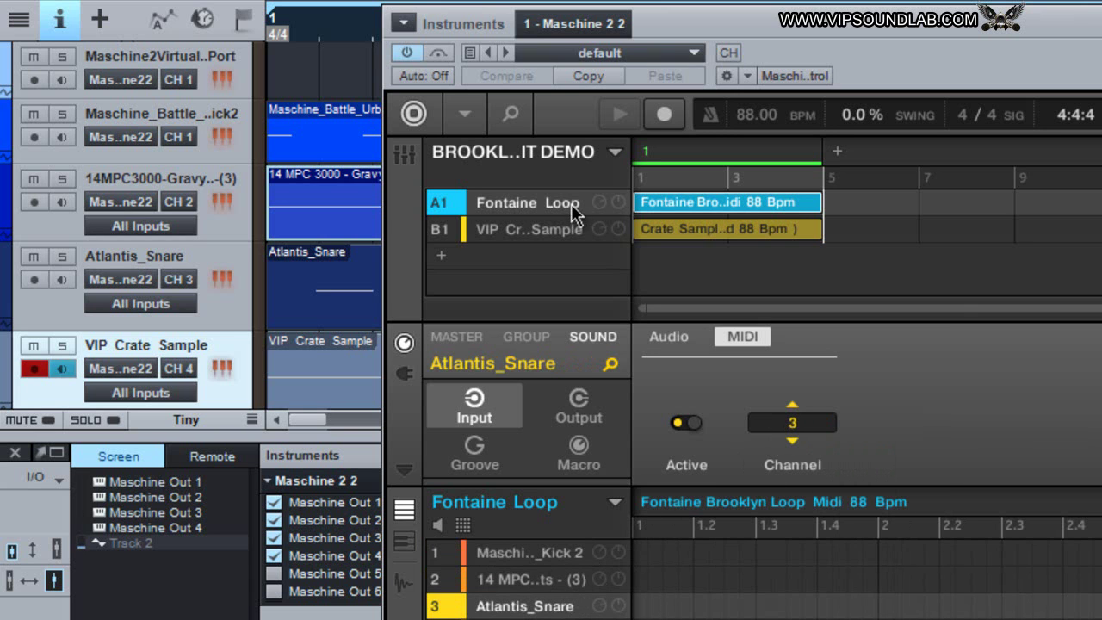
Set the VIP Crate Sample sound to receive MIDI on channel 4
left_click(543, 231)
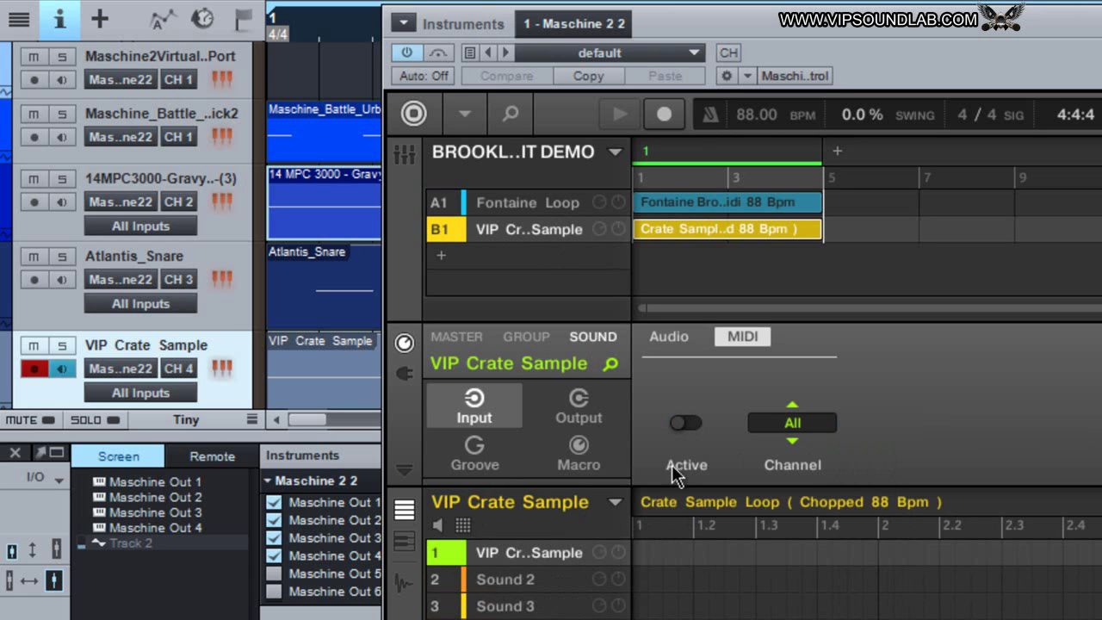
left_click(773, 421)
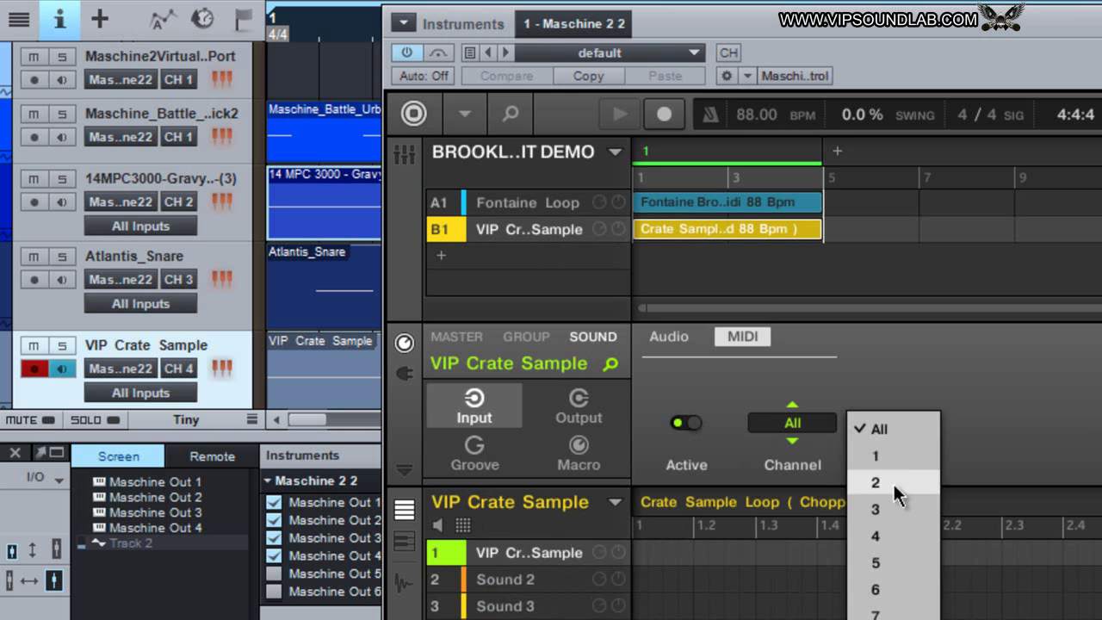
left_click(890, 534)
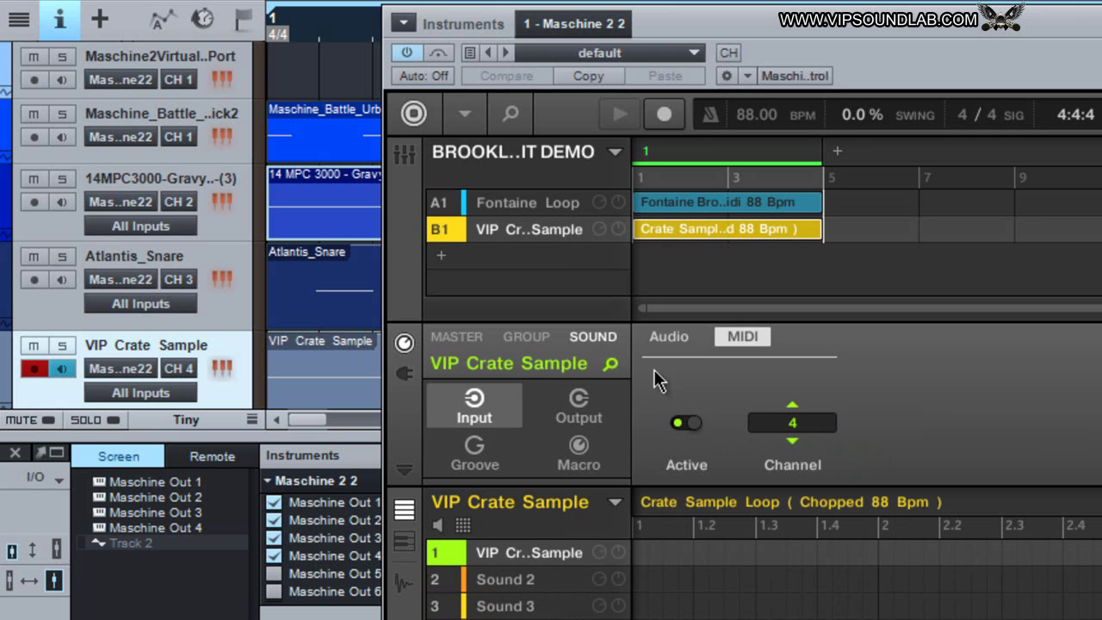
Send VIP Crate Sample's audio to Ext. 4 and move the Maschine window right, revealing the mixer
left_click(569, 404)
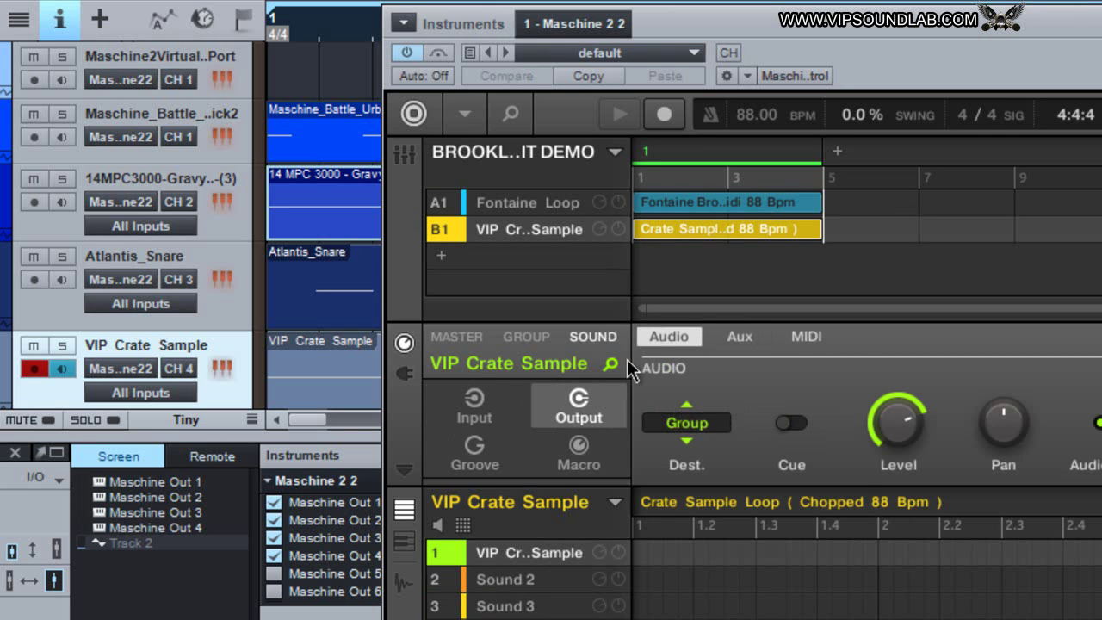
left_click(695, 405)
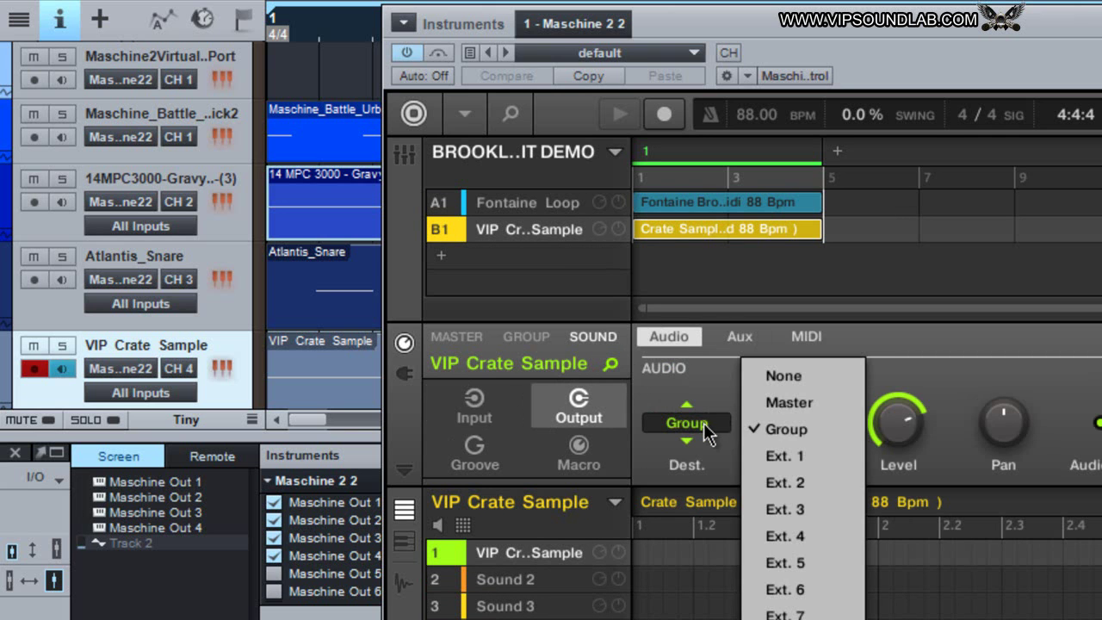
left_click(786, 541)
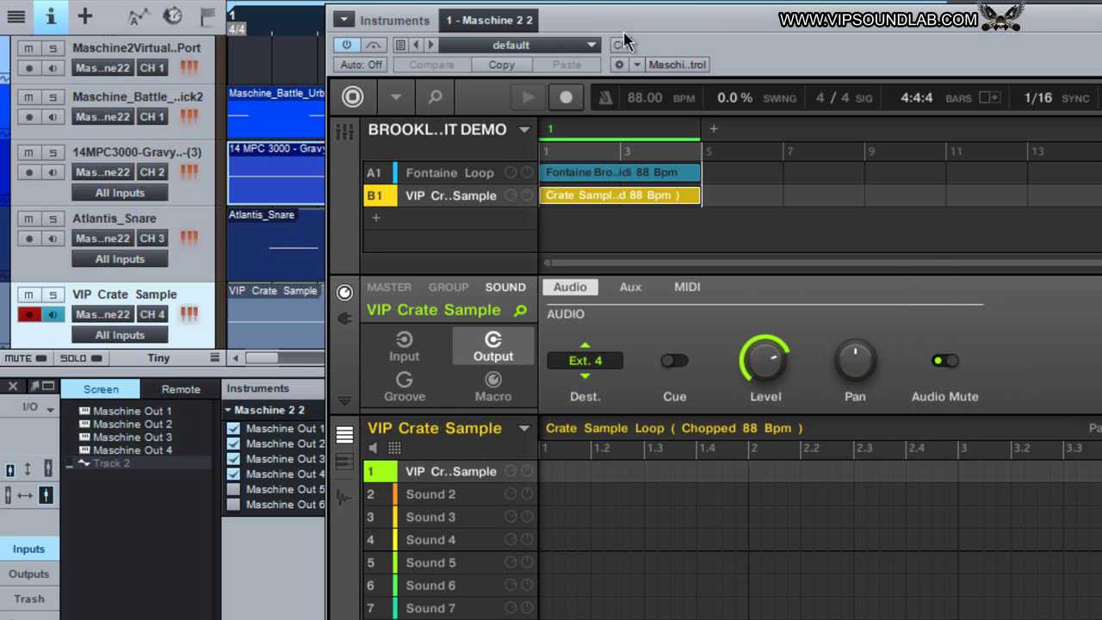
left_click_drag(613, 26, 1009, 38)
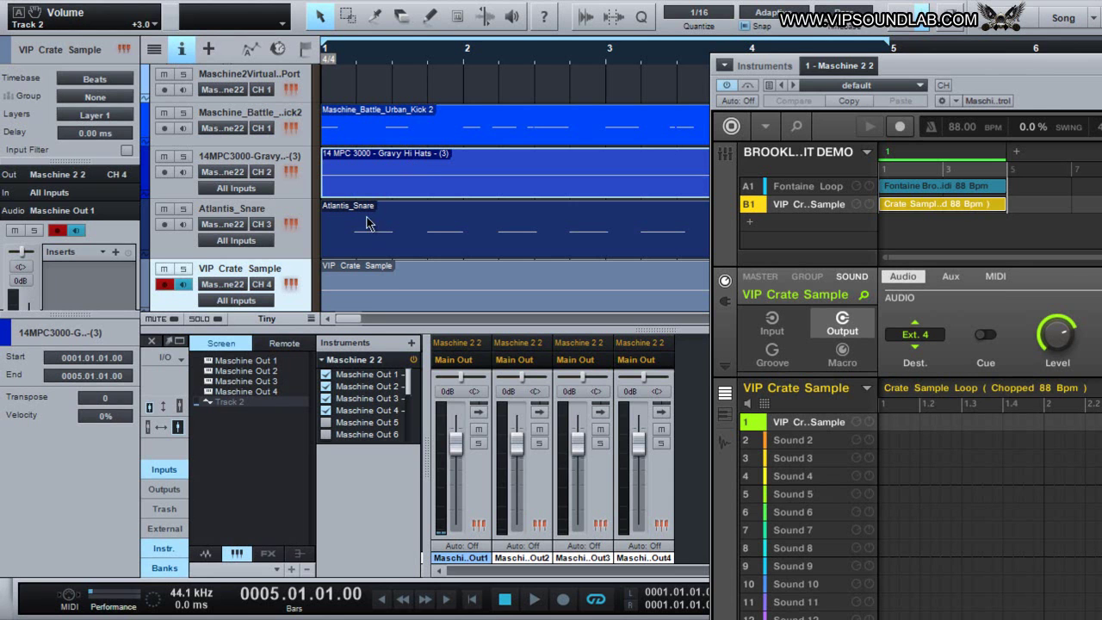
Play the song from the start with Maschine switched to its Mixer view
left_click(383, 602)
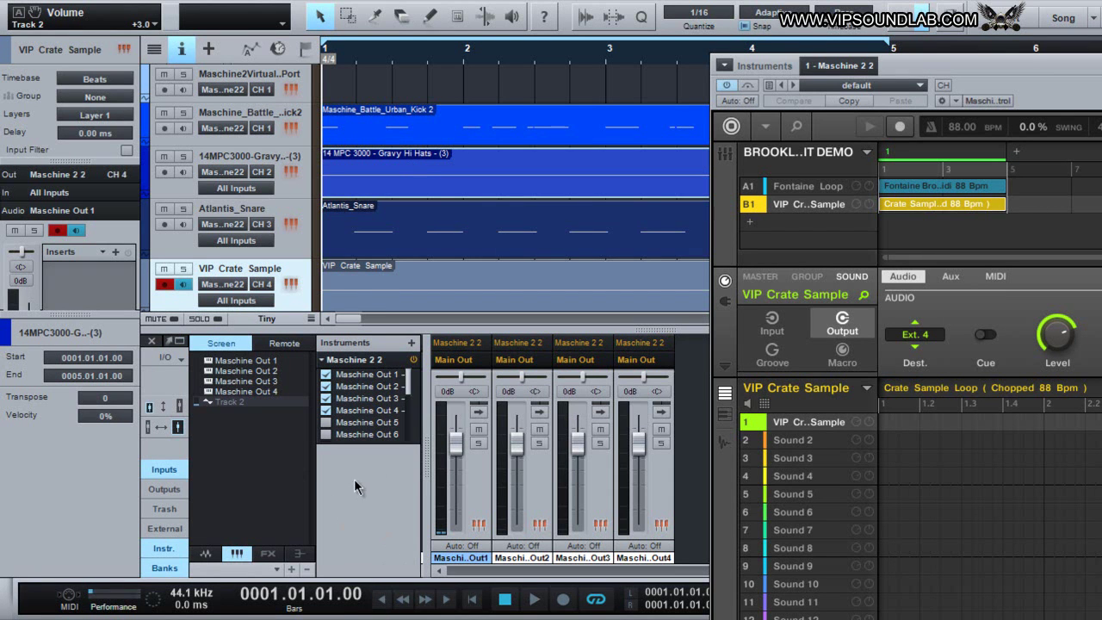
left_click(533, 600)
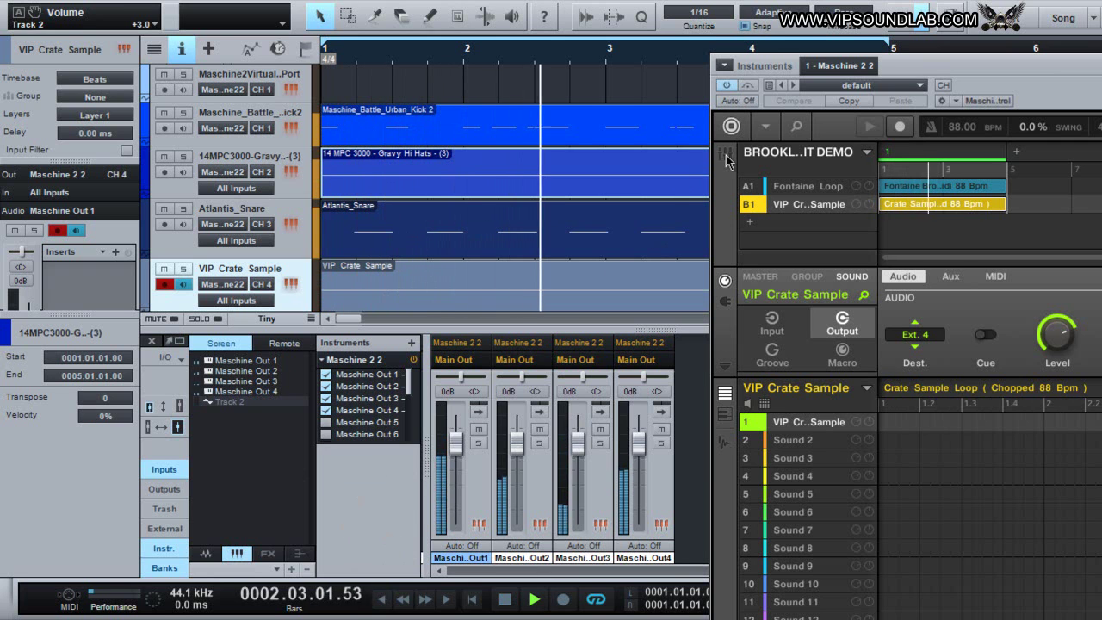
left_click(725, 153)
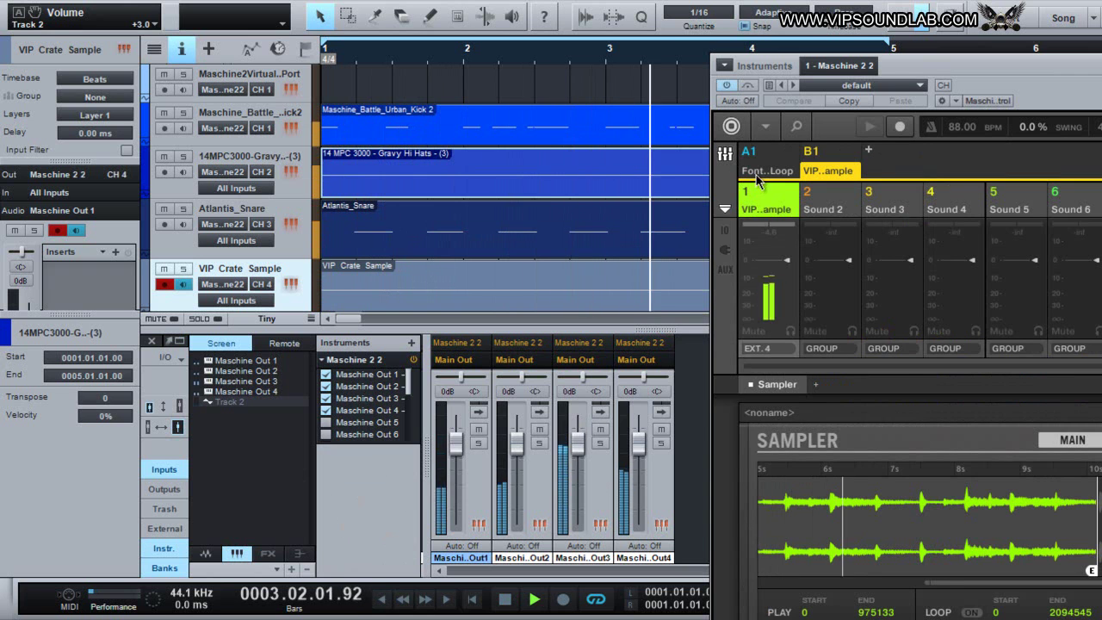
Inspect the Fontaine Loop and VIP Crate Sample groups' sound channels, then stop playback
left_click(757, 172)
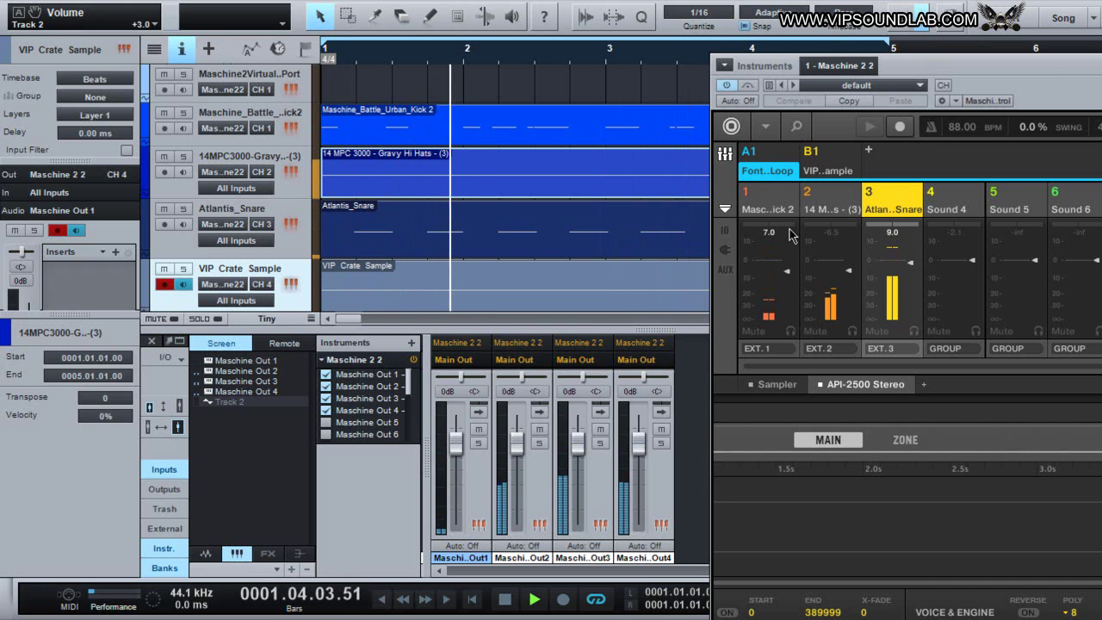
left_click(826, 171)
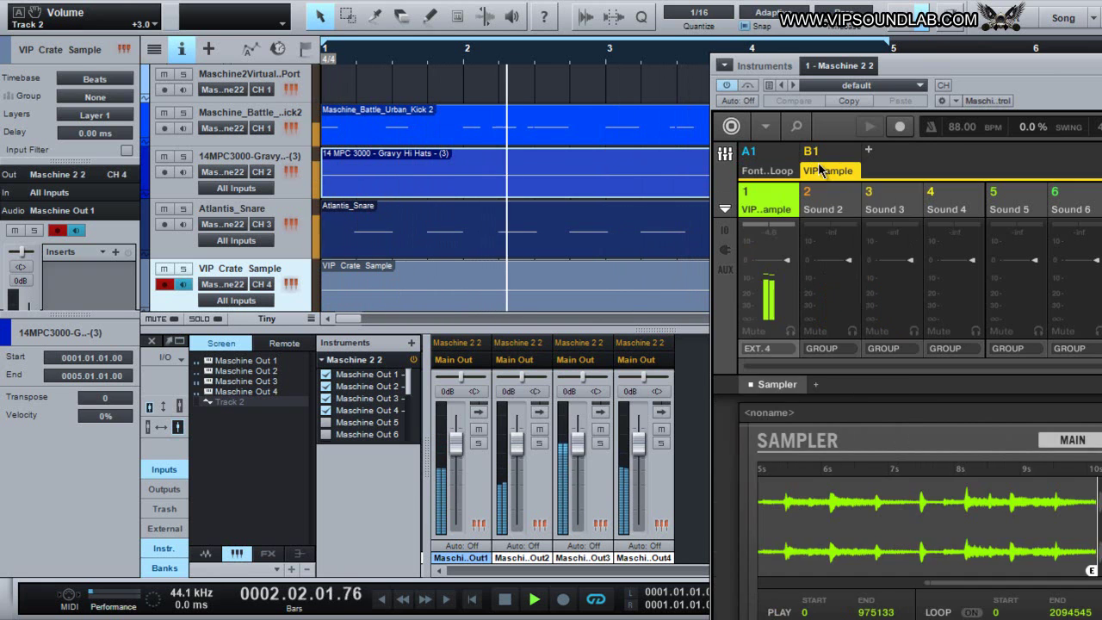
left_click(768, 171)
left_click(513, 601)
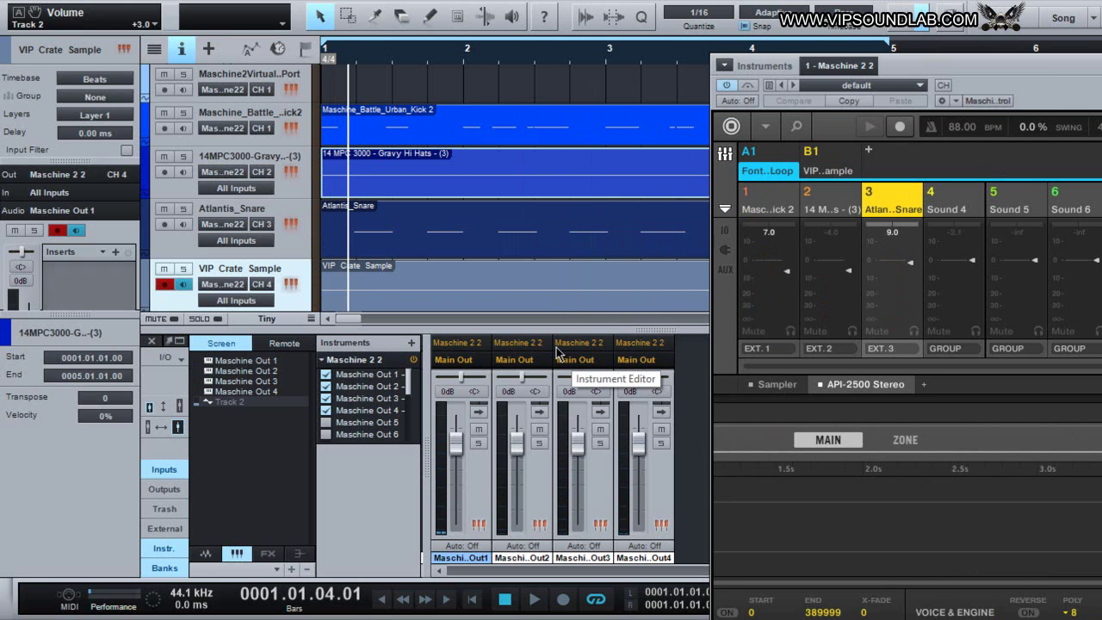